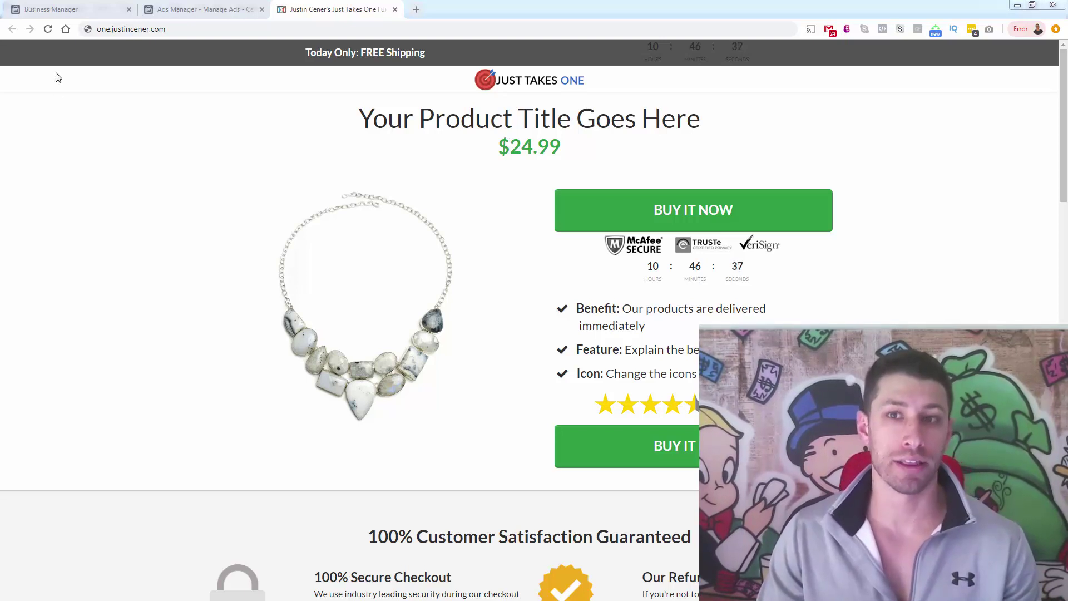
From Ads Manager's tools menu, go to the Pixels page of Events Manager
left_click(192, 10)
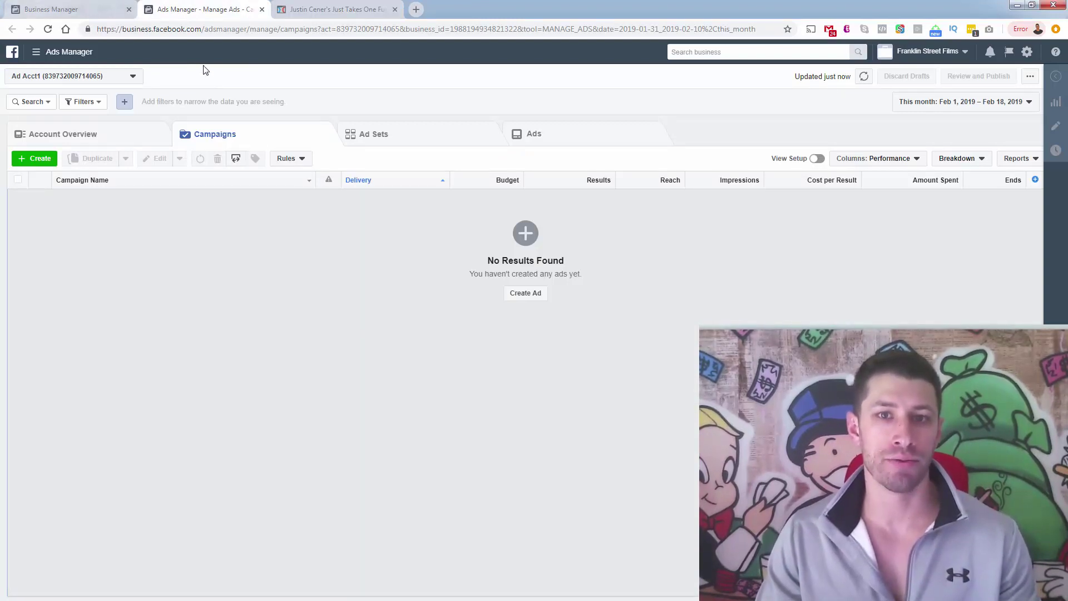
left_click(76, 53)
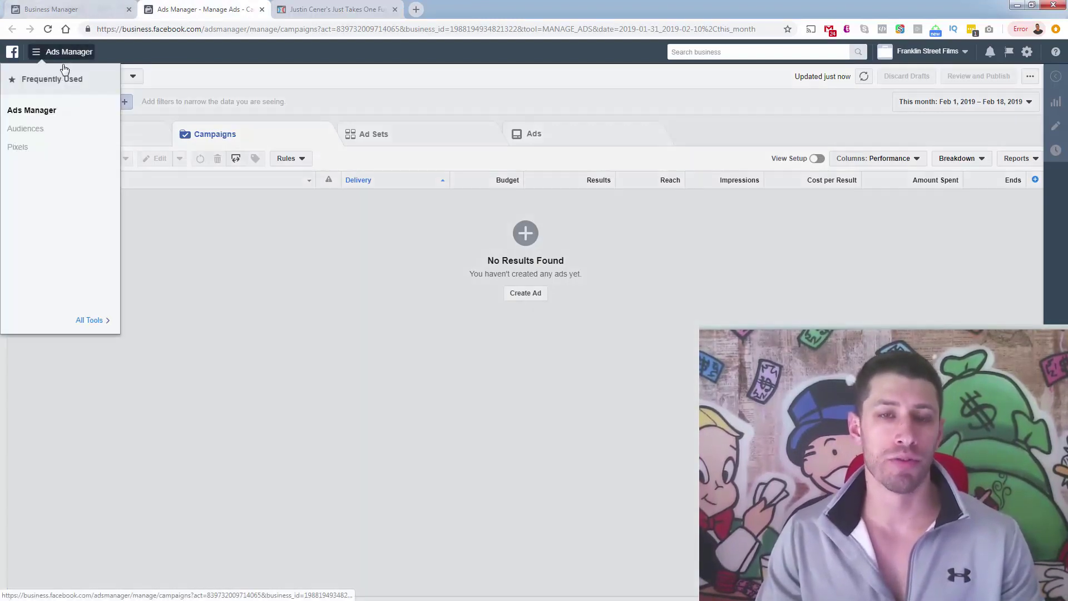
left_click(19, 148)
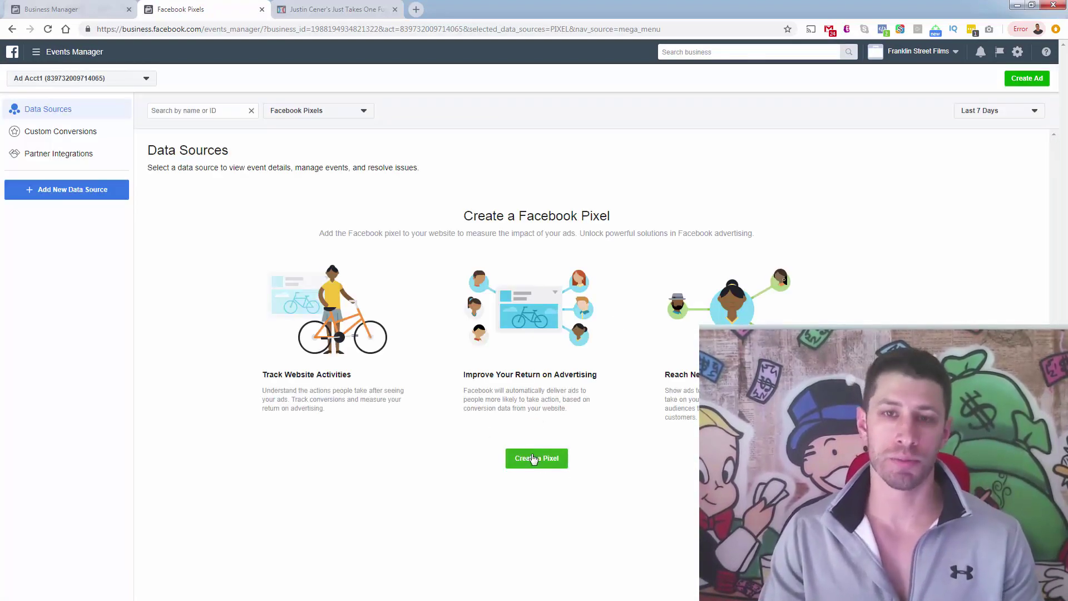
Create a new pixel, keeping the default name 'Ad Acct1's Pixel'
left_click(536, 463)
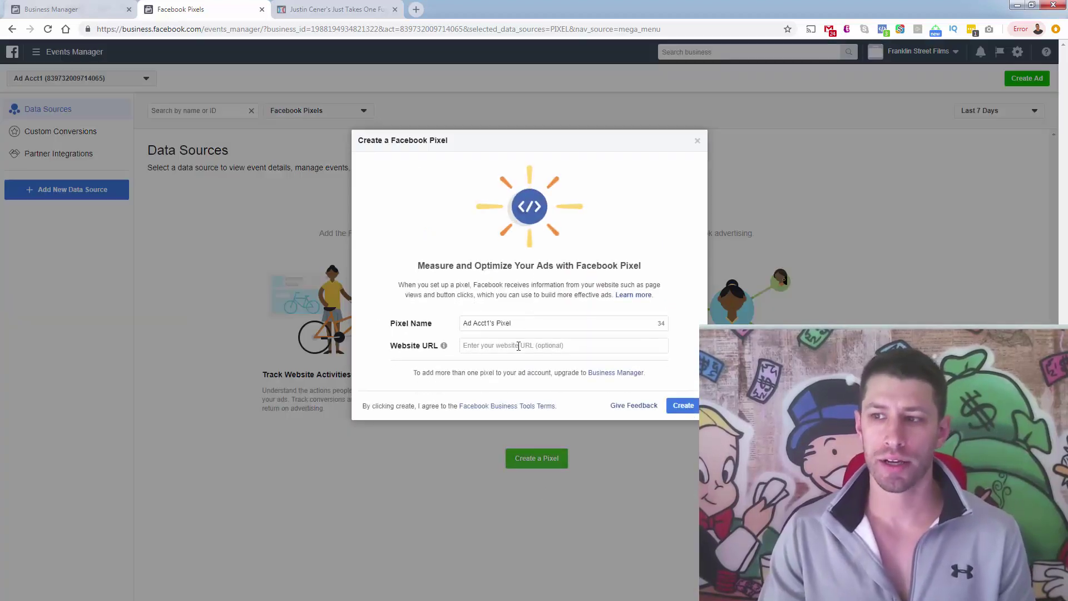
left_click(519, 345)
left_click(681, 409)
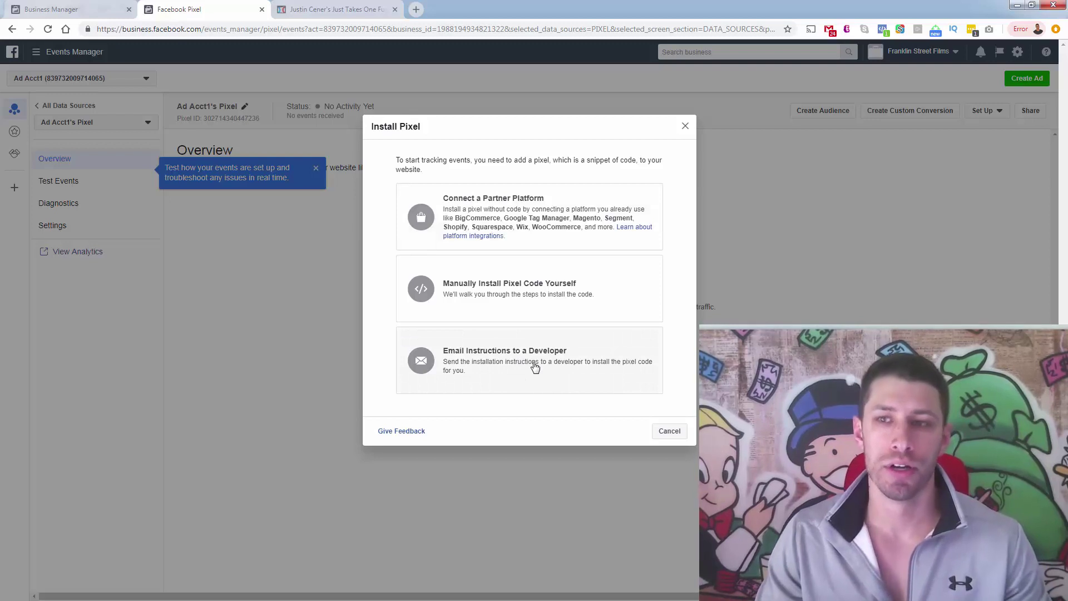
Choose Manually Install Pixel Code Yourself and copy the step 2 base code to the clipboard
left_click(516, 293)
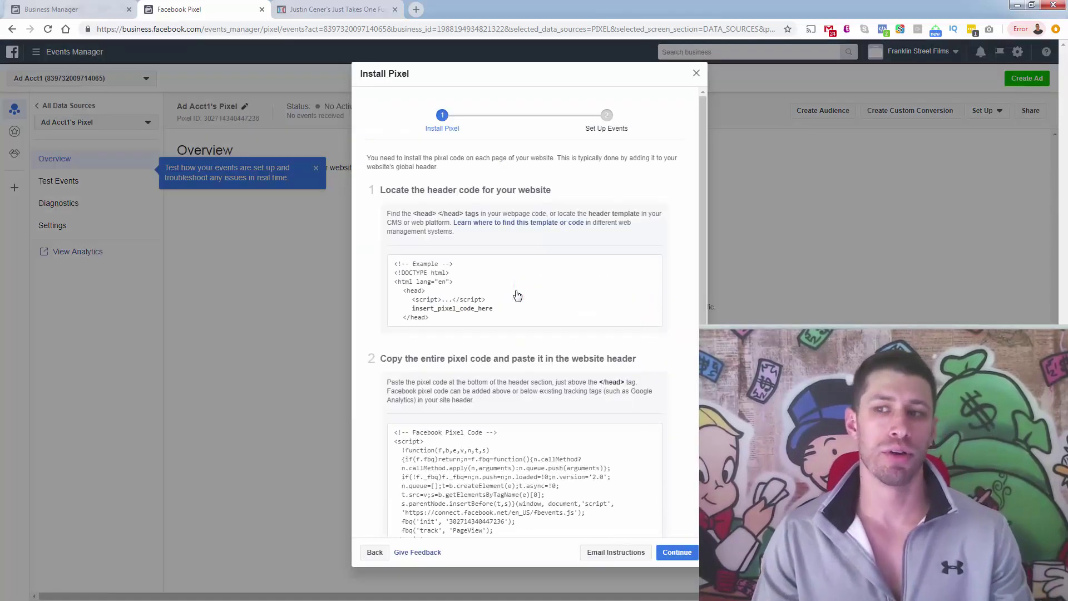
scroll(517, 294, "down", 1)
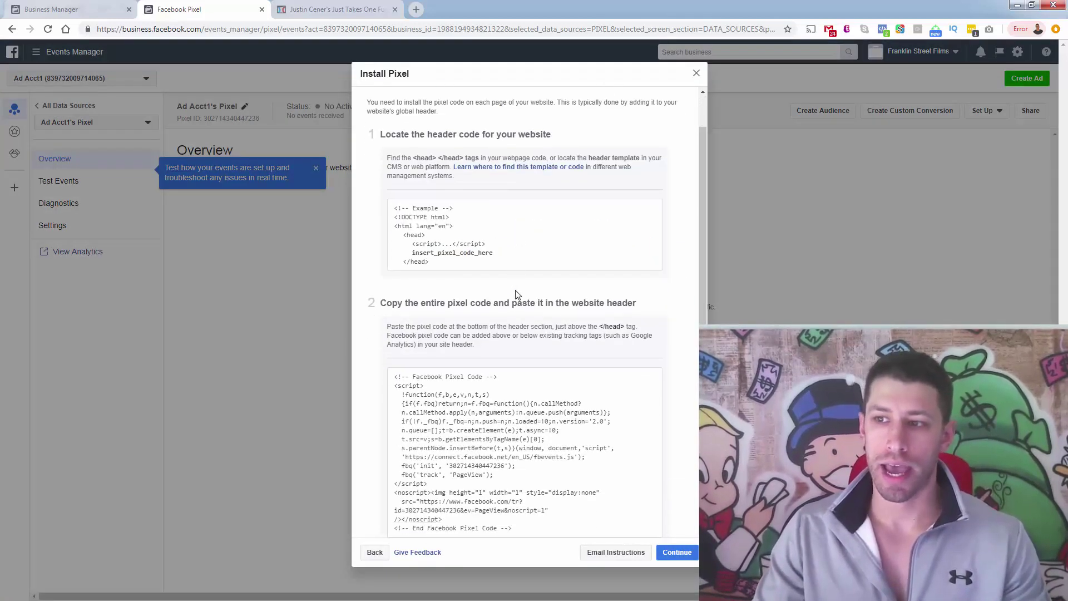
scroll(488, 252, "up", 1)
scroll(488, 252, "down", 3)
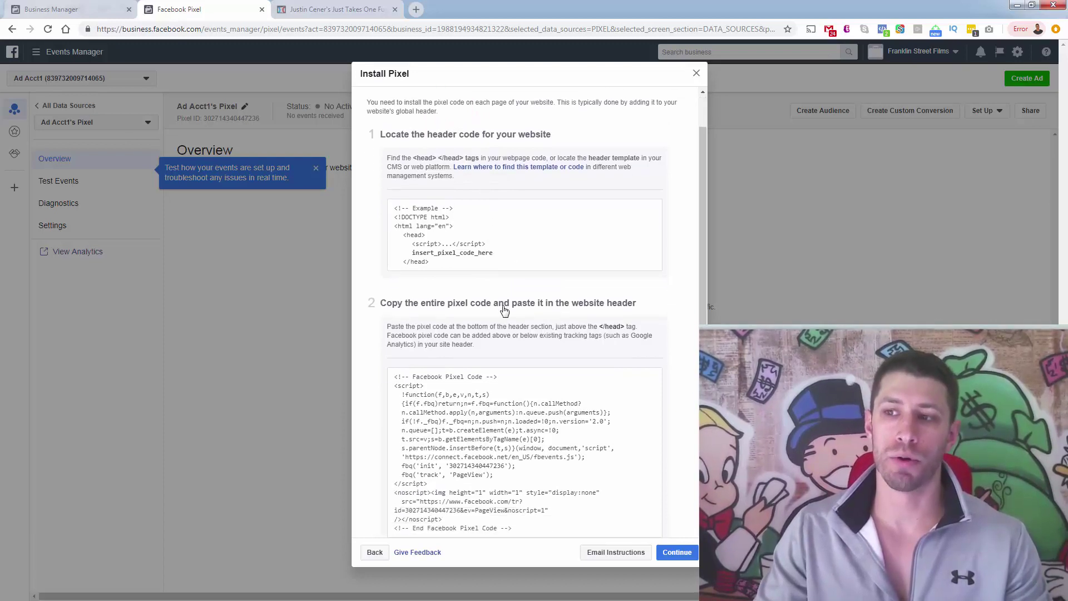
mouse_move(495, 430)
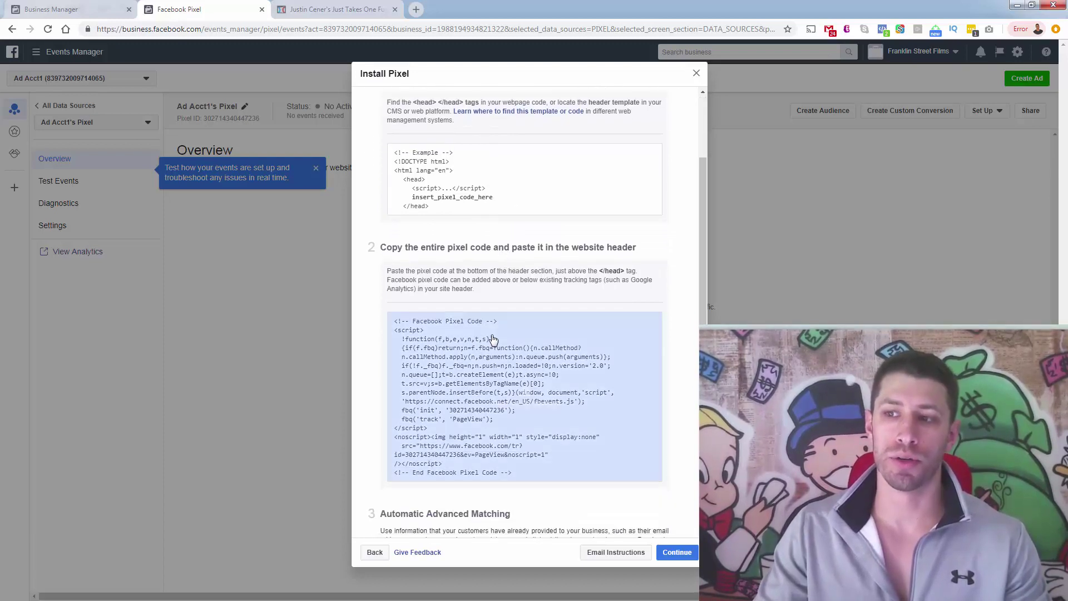
left_click(499, 428)
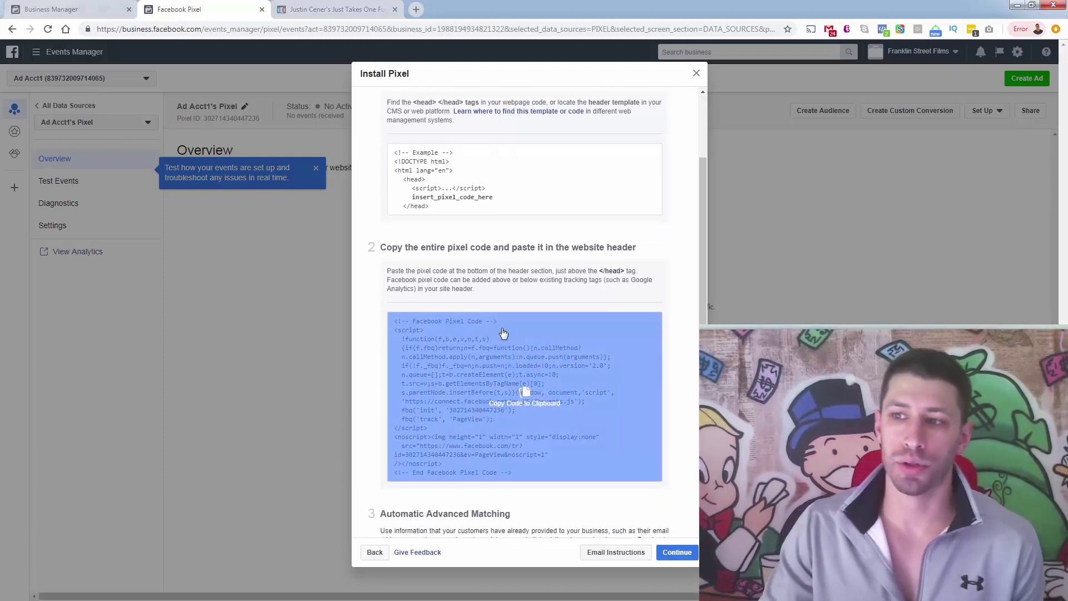
mouse_move(474, 400)
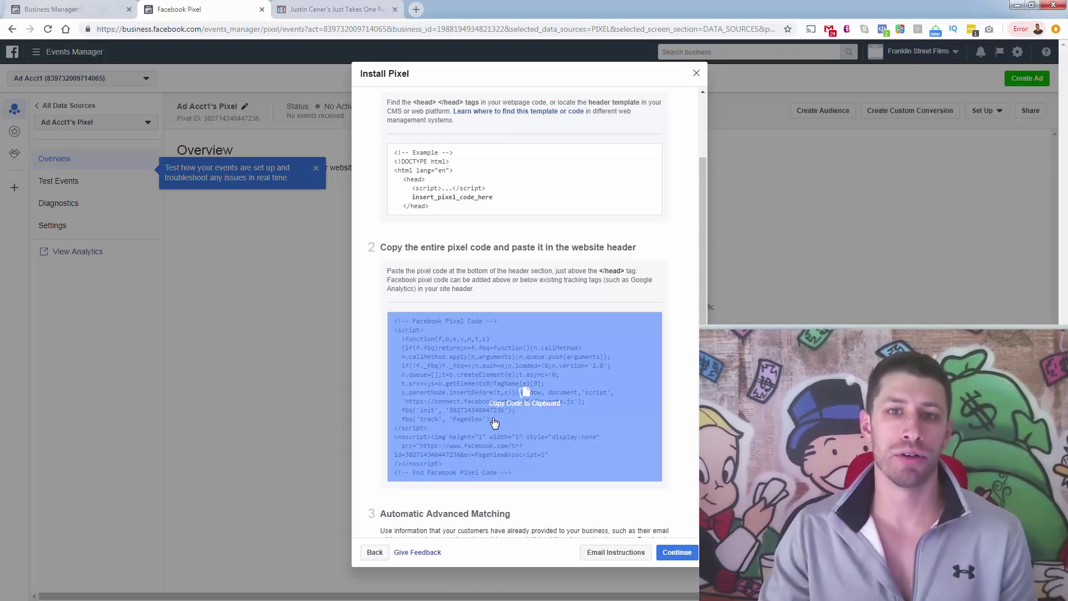
left_click(477, 404)
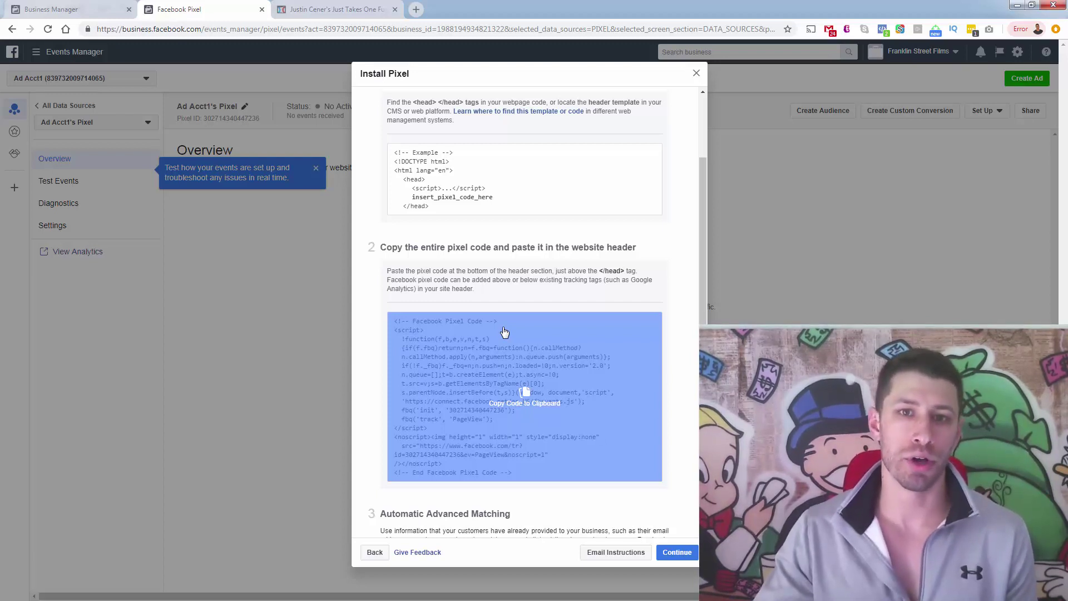
left_click(538, 379)
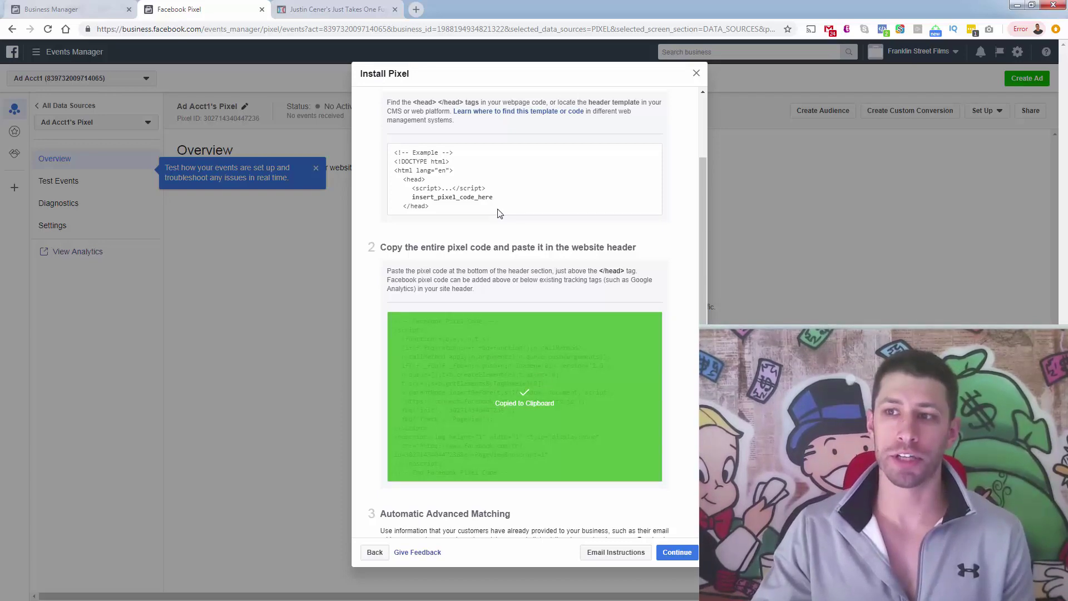
Open the Just Takes One funnel in a ClickFunnels tab beside the live sales page
left_click(334, 10)
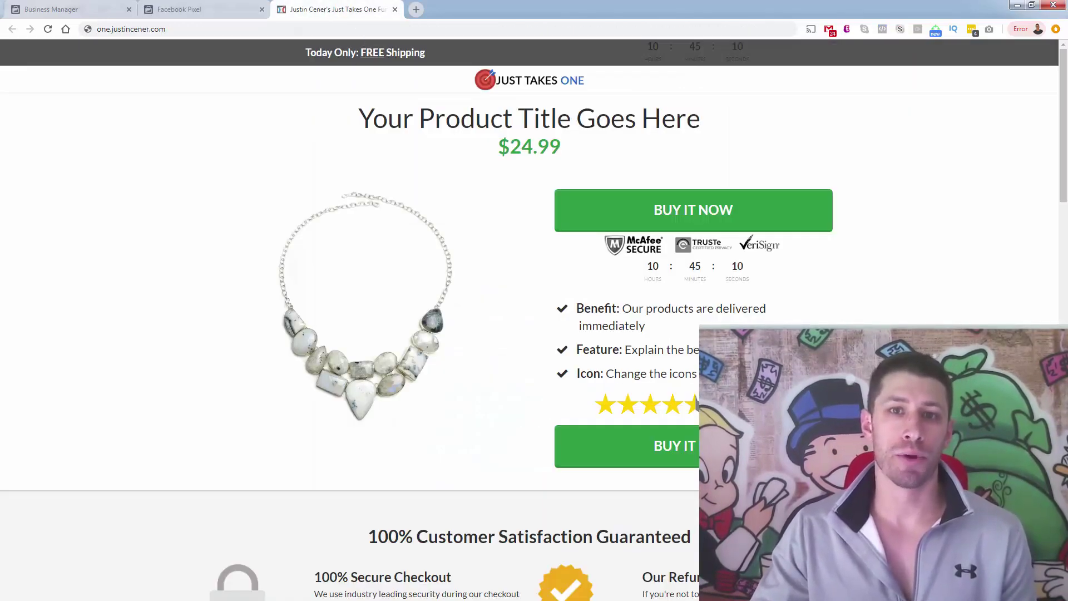
key("ctrl+shift+t")
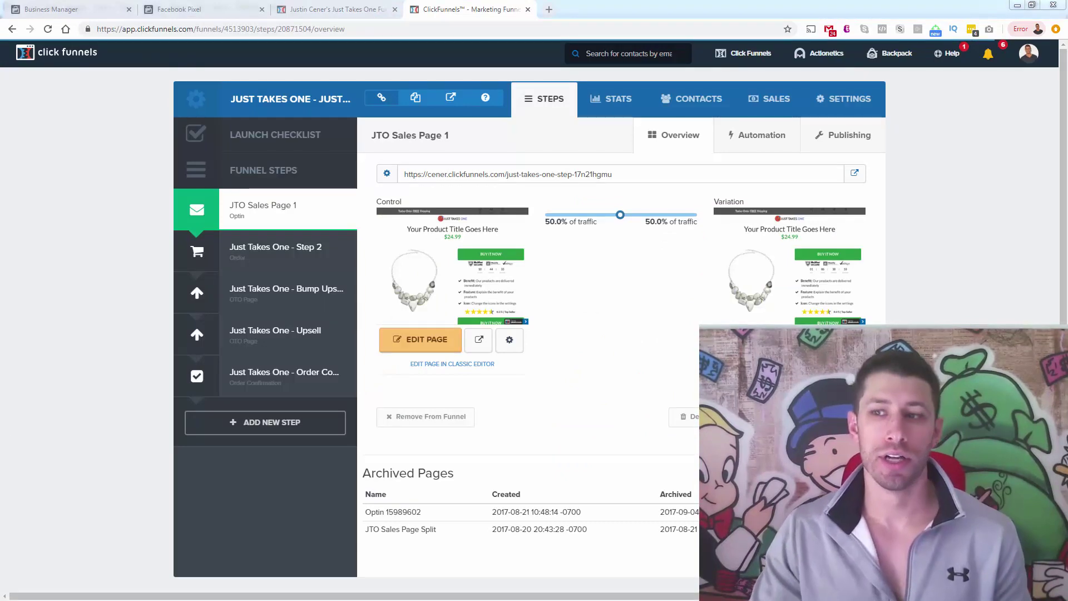
left_click(334, 9)
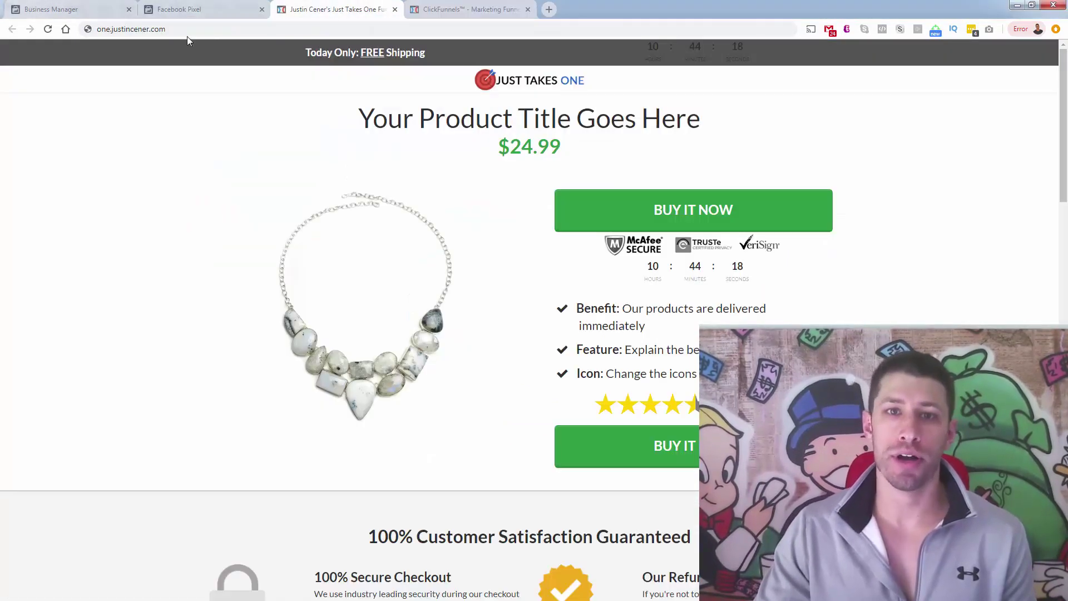
left_click(489, 9)
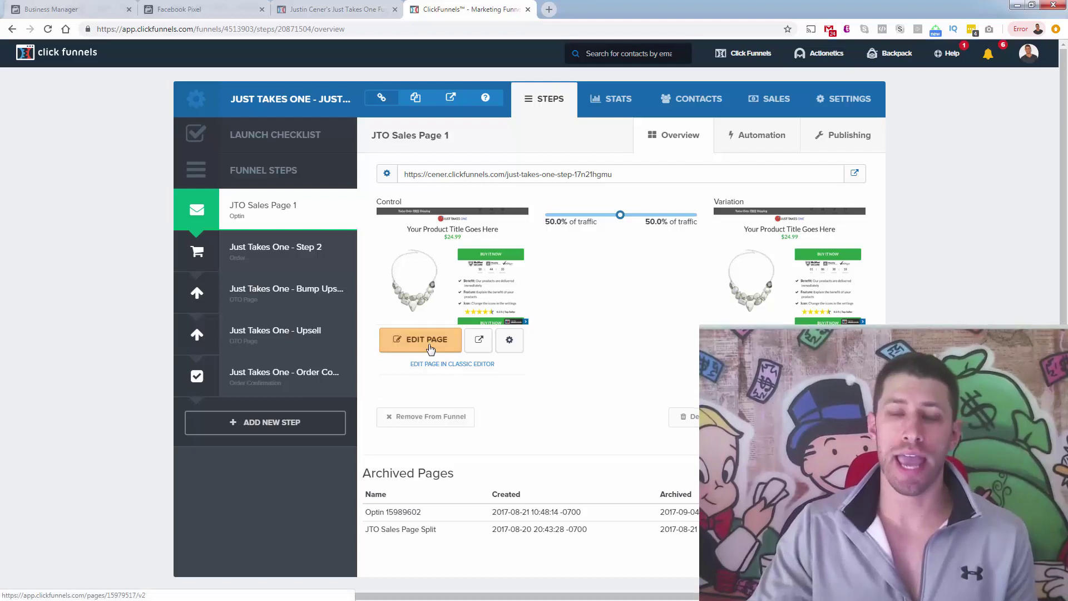
left_click(409, 350)
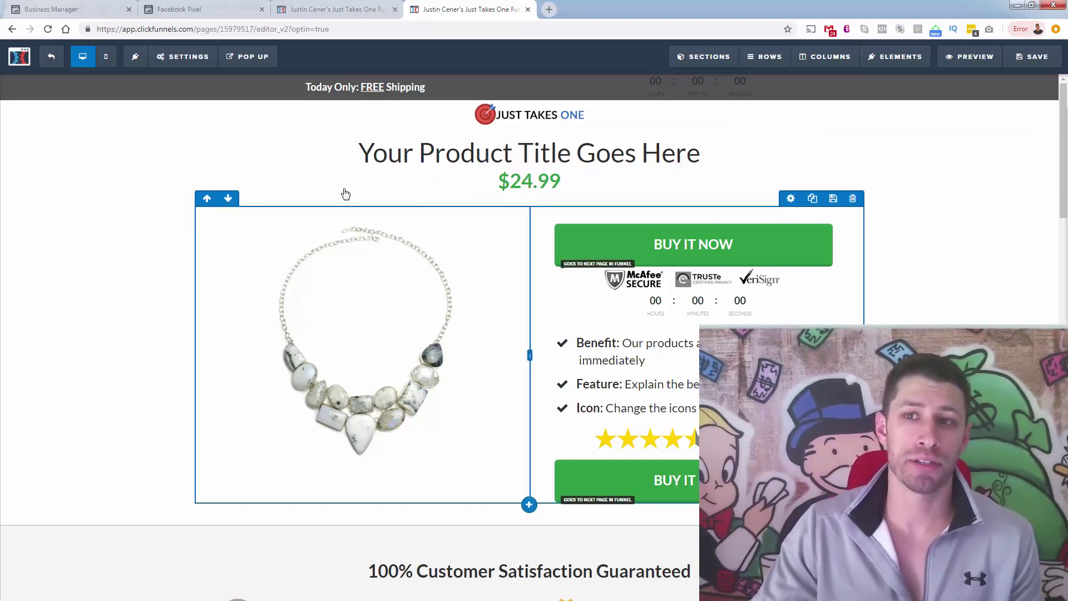
left_click(974, 56)
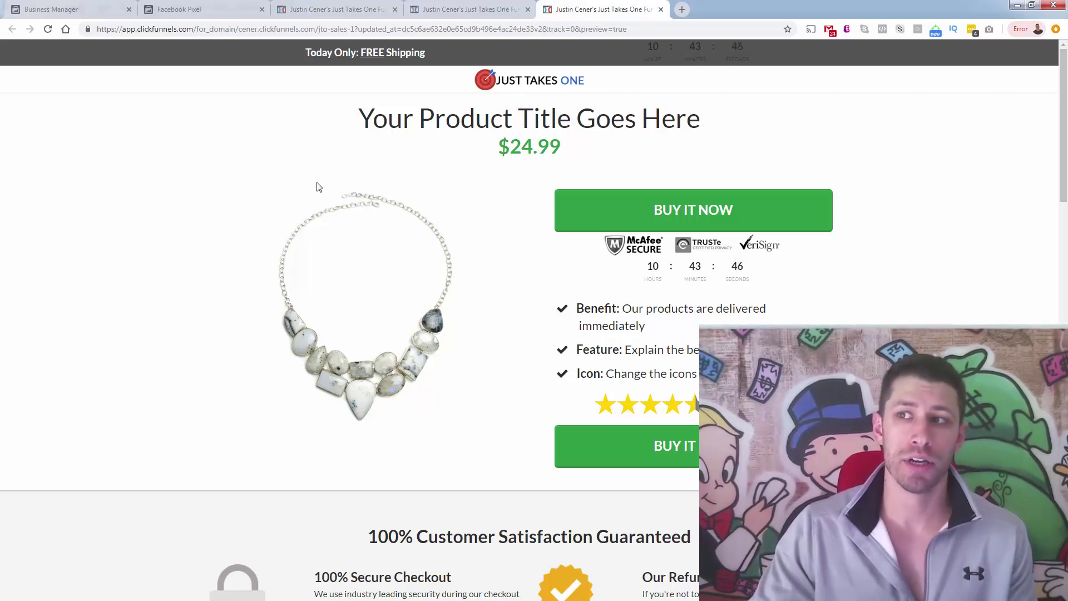
left_click(661, 9)
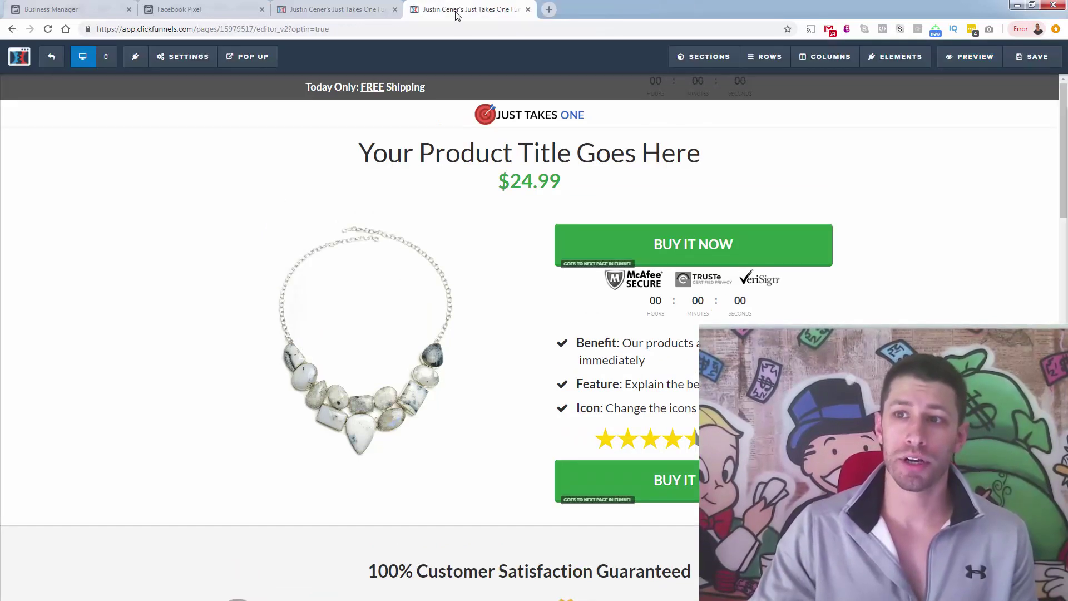
left_click(62, 66)
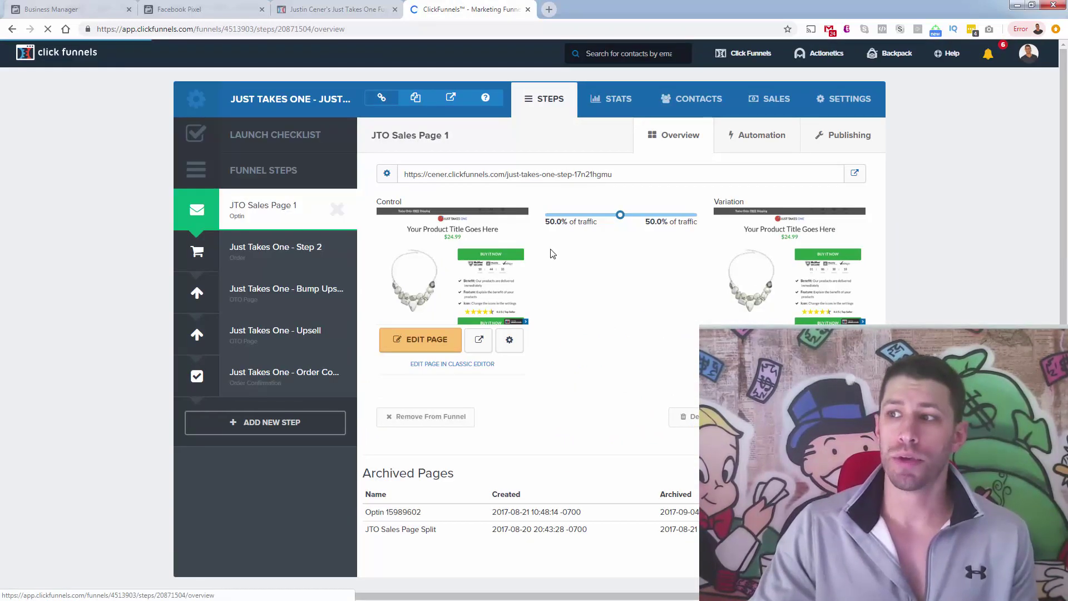
In funnel SETTINGS, enlarge the Head Tracking Code box and place the caret after the GTM code
left_click(849, 102)
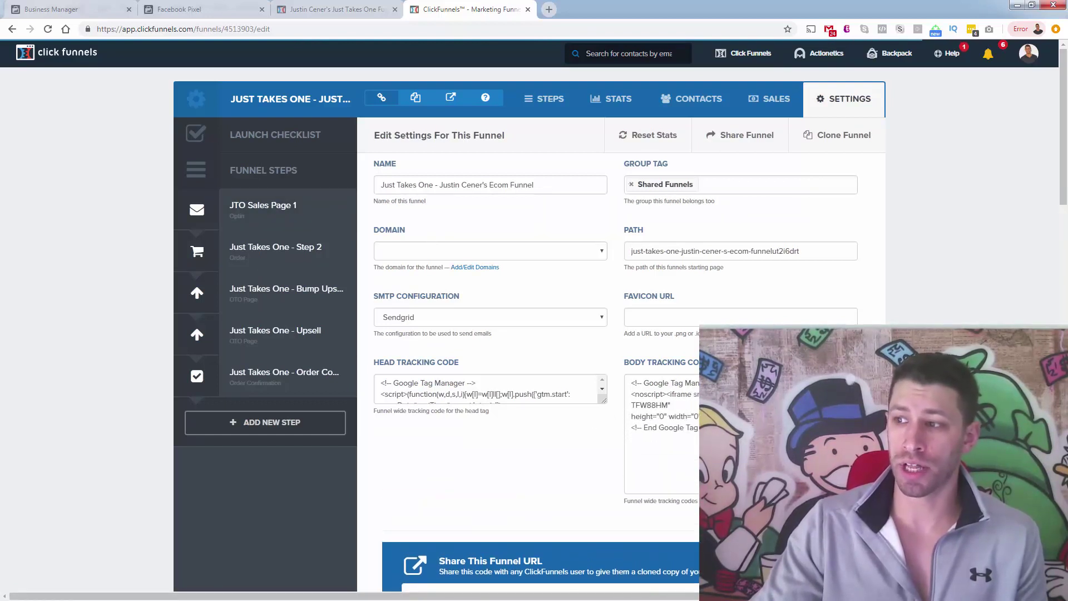
left_click(604, 405)
left_click_drag(614, 502, 614, 501)
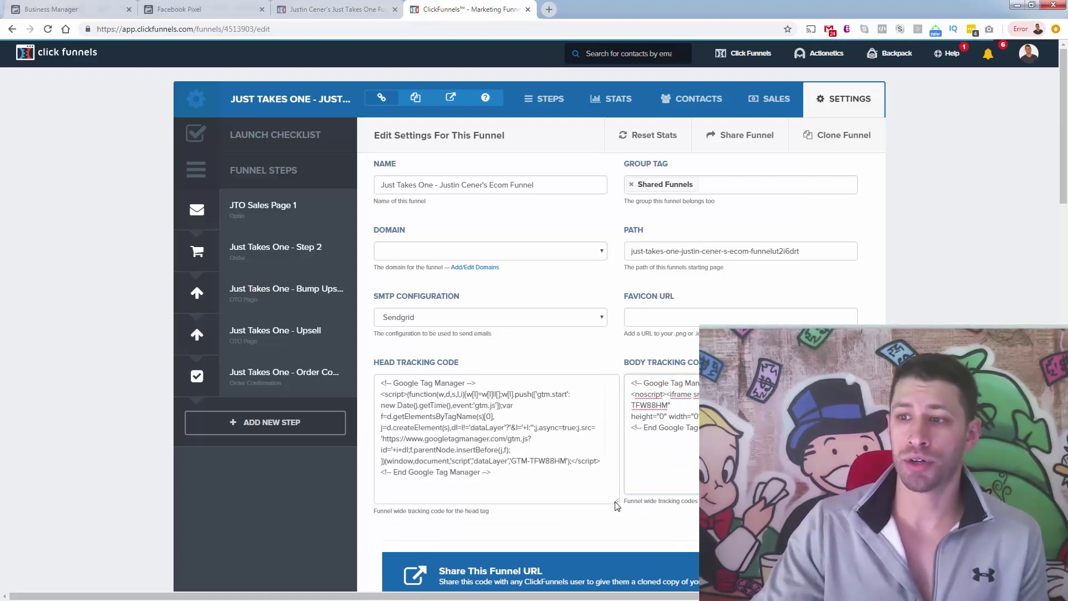
left_click(538, 479)
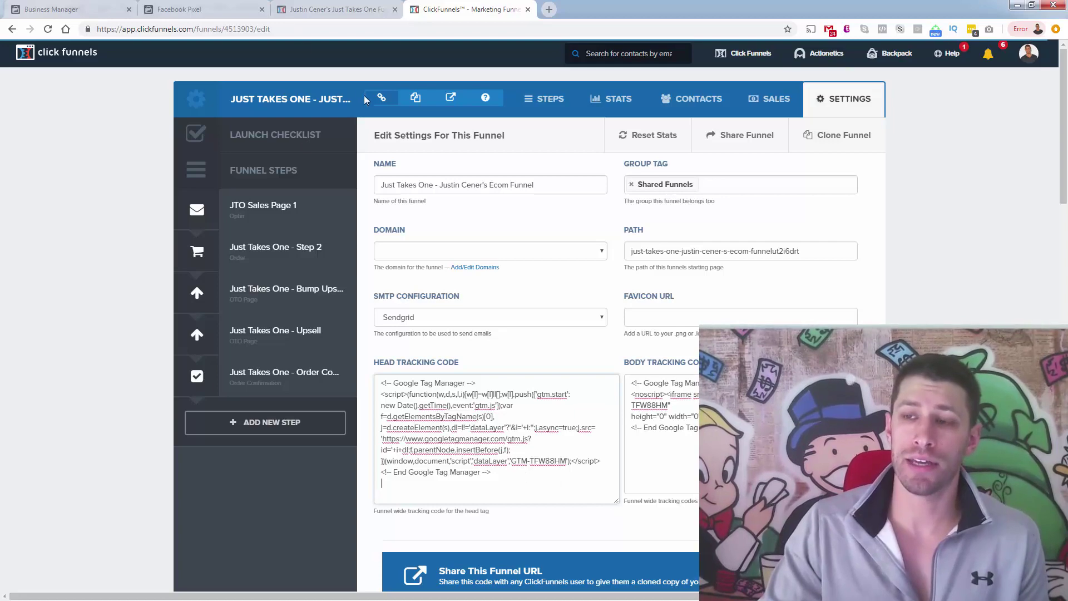
Recopy the Facebook pixel base code and paste it below the existing head tracking code
left_click(207, 10)
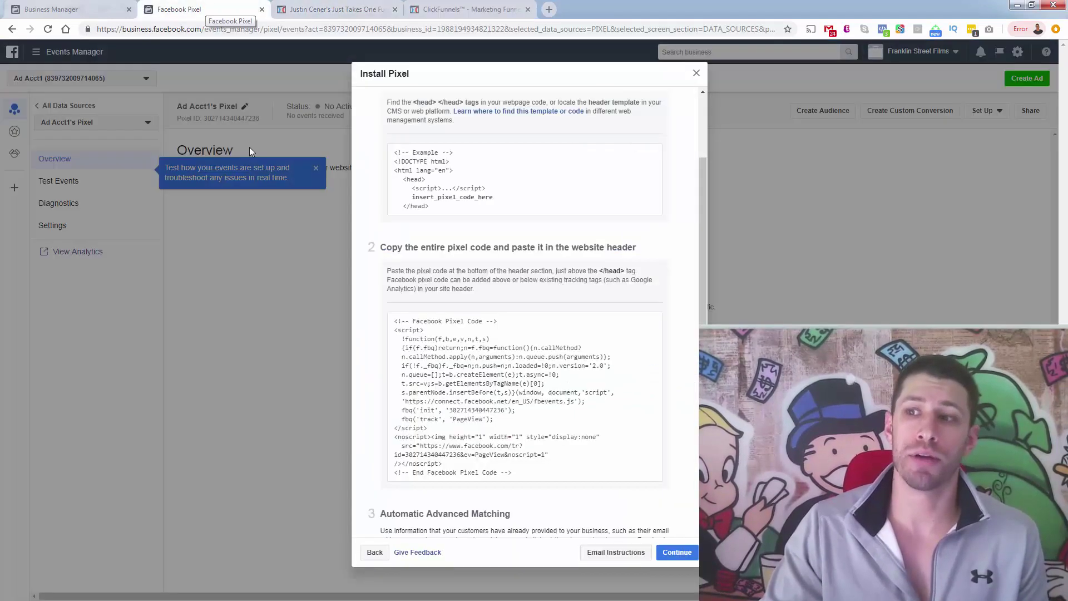
left_click(461, 399)
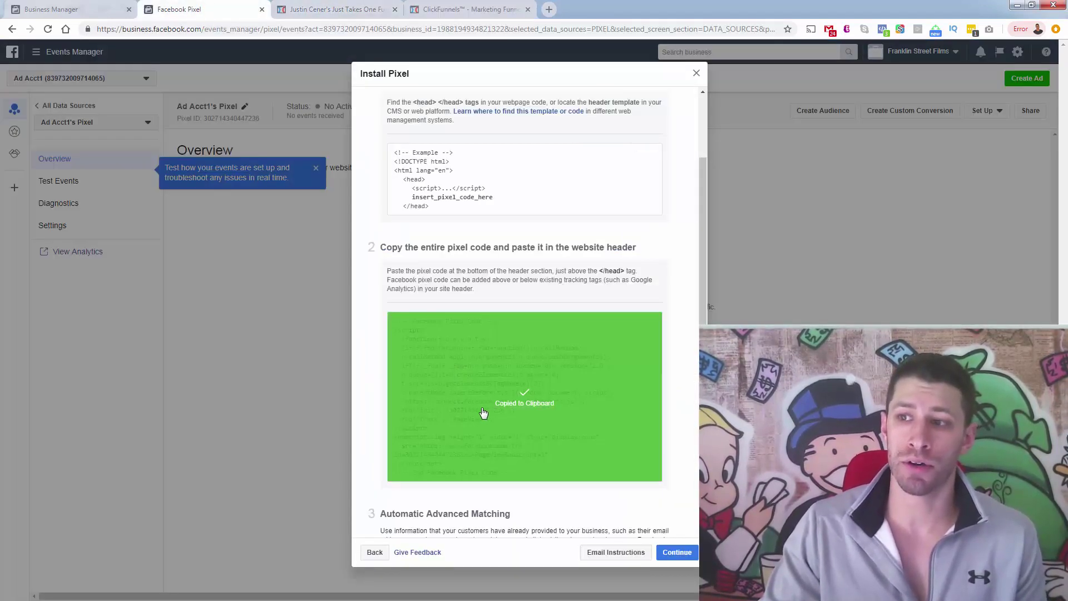
left_click(468, 10)
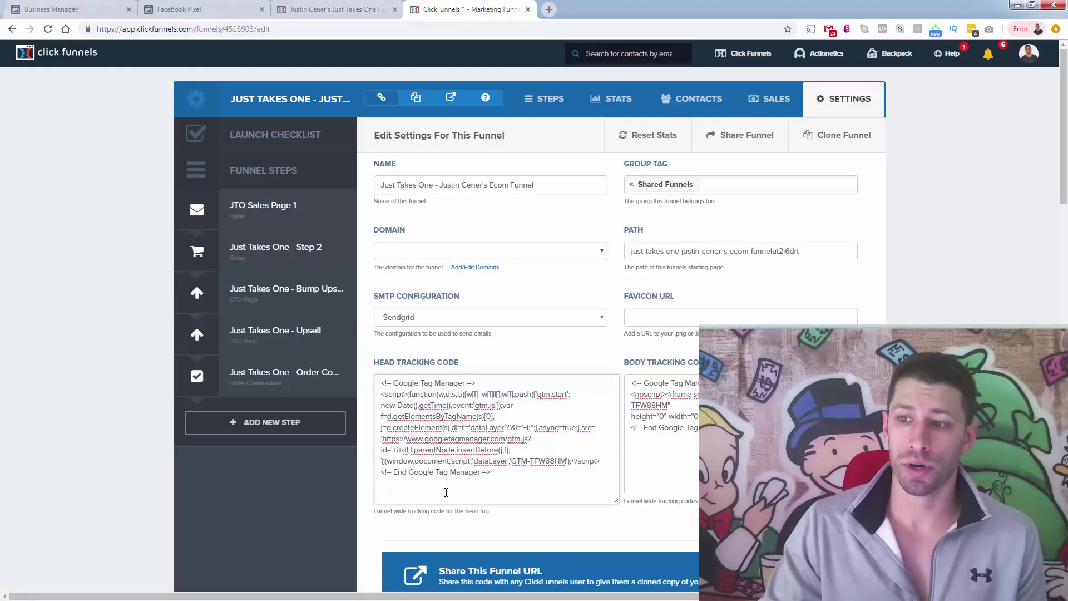
left_click(446, 492)
key("ctrl+v")
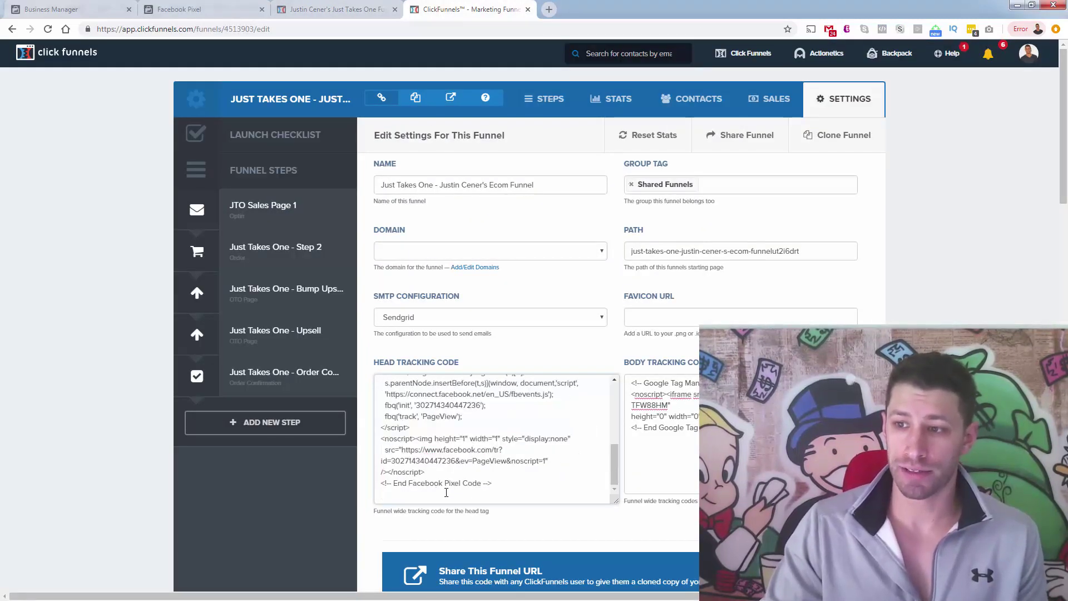
scroll(609, 475, "up", 1)
Reselect the head tracking code and restore the Google Tag Manager snippet
key("ctrl+a")
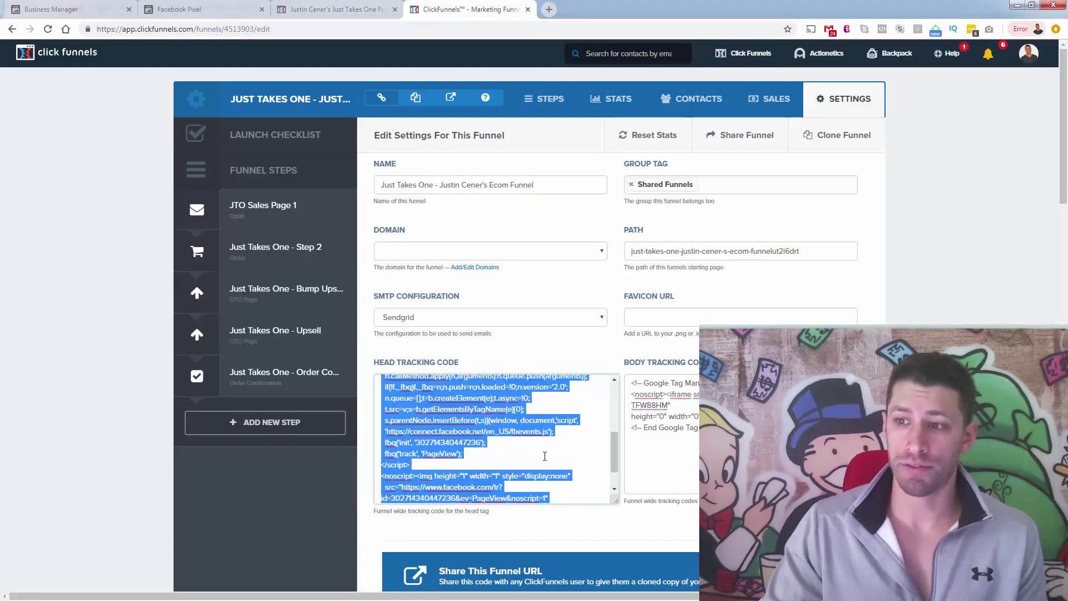
left_click(619, 460)
key("ctrl+a")
left_click(538, 446)
key("ctrl+a")
key("ctrl+v")
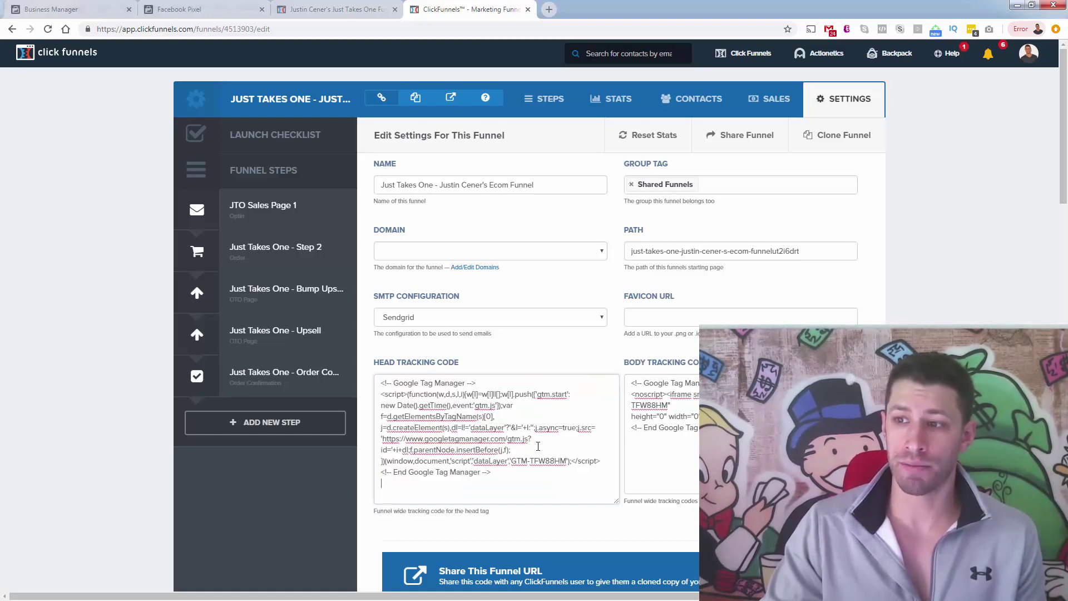
Replace the Google Tag Manager code with the Facebook Pixel base code and select 'PageView'
key("ctrl+a")
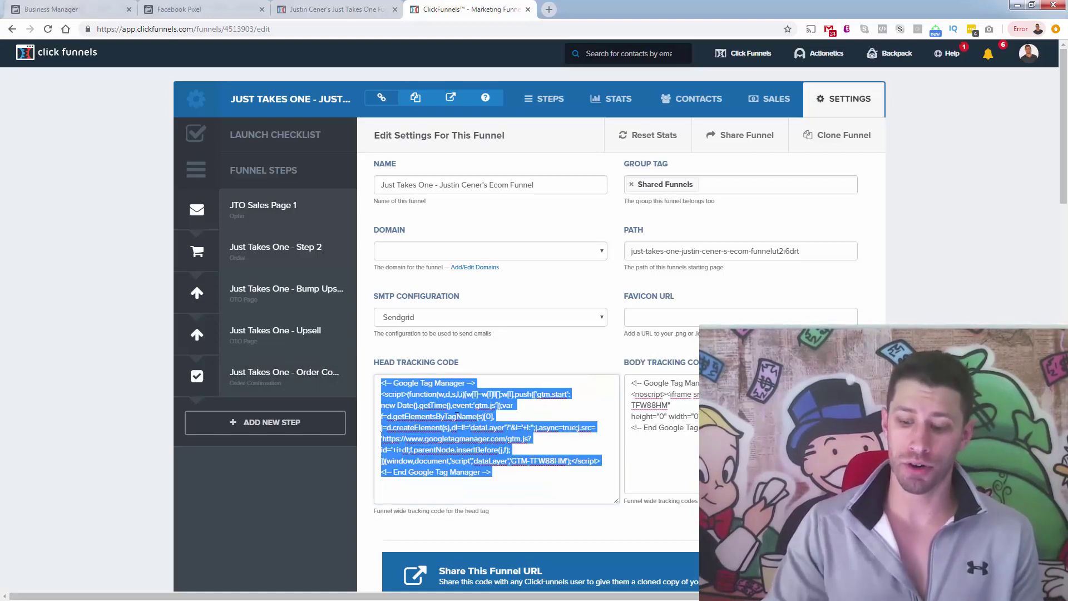
key("BackSpace")
key("ctrl+v")
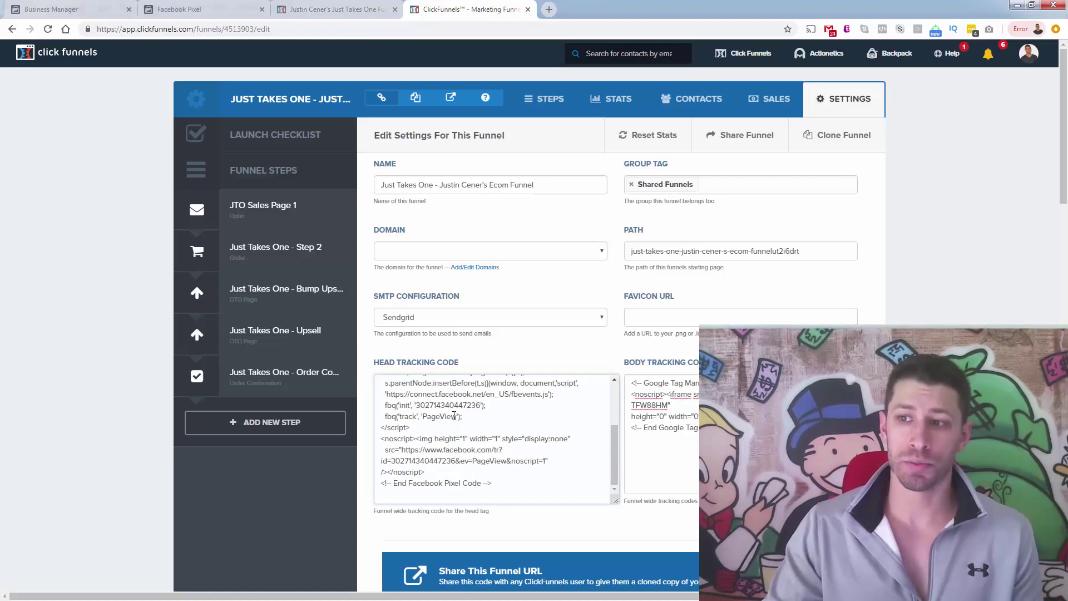
key("ctrl+z")
key("ctrl+z")
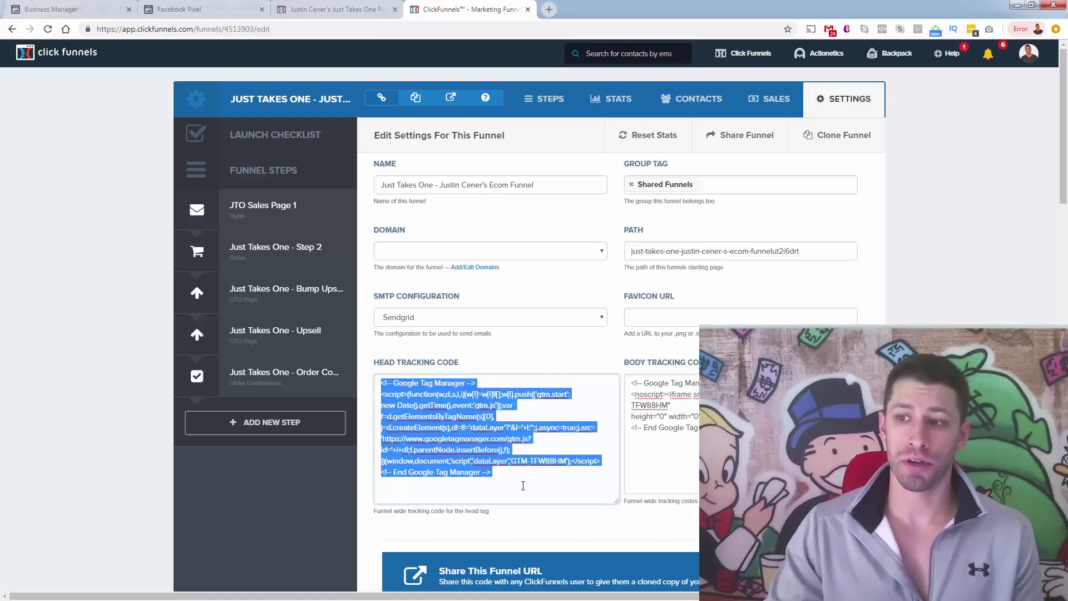
key("ctrl+v")
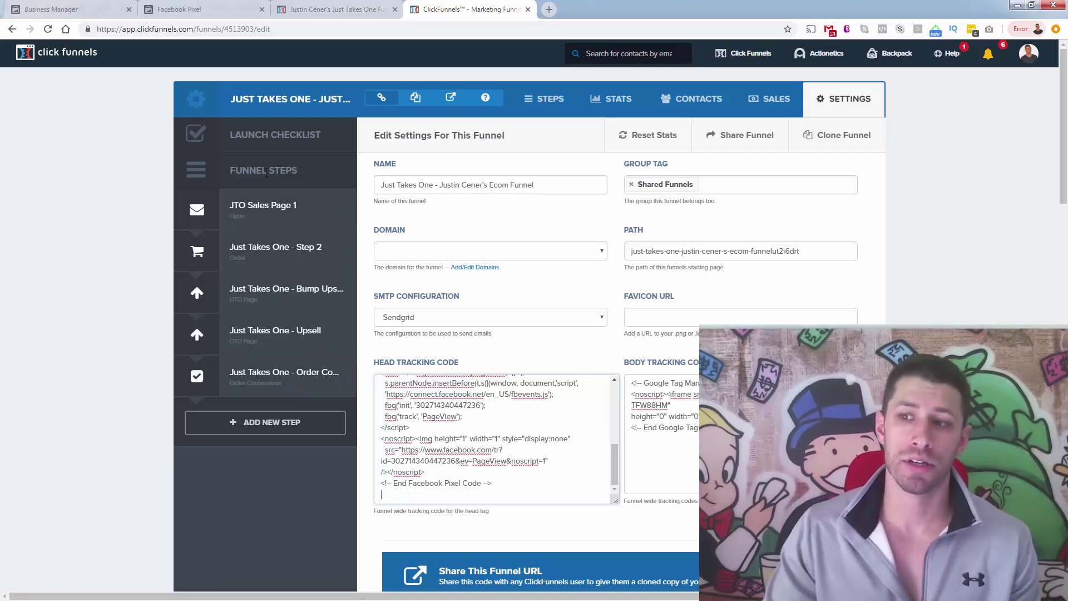
double_click(443, 420)
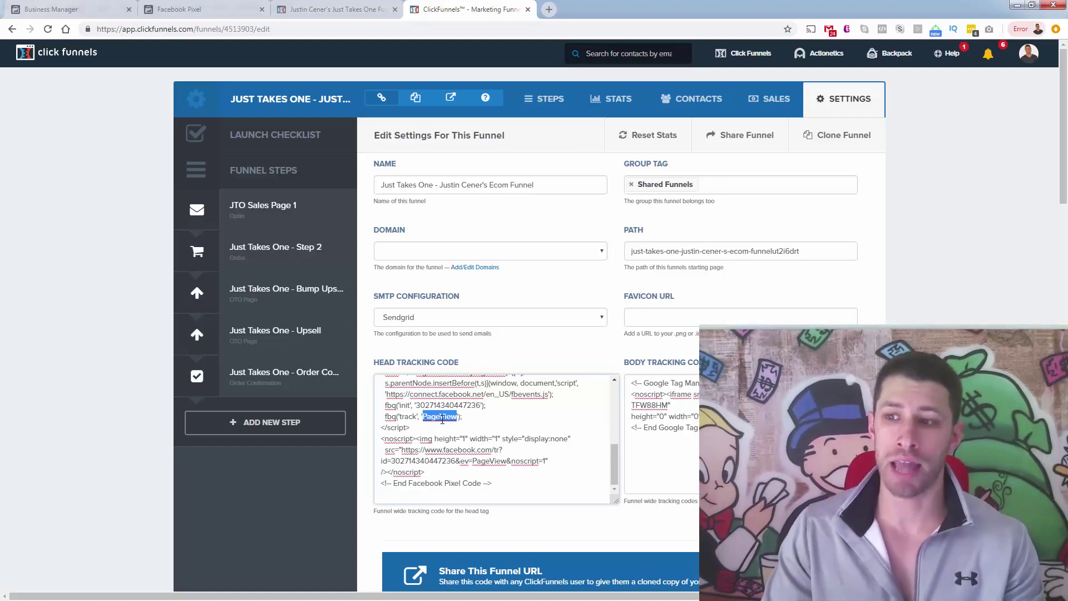
left_click(441, 418)
double_click(432, 417)
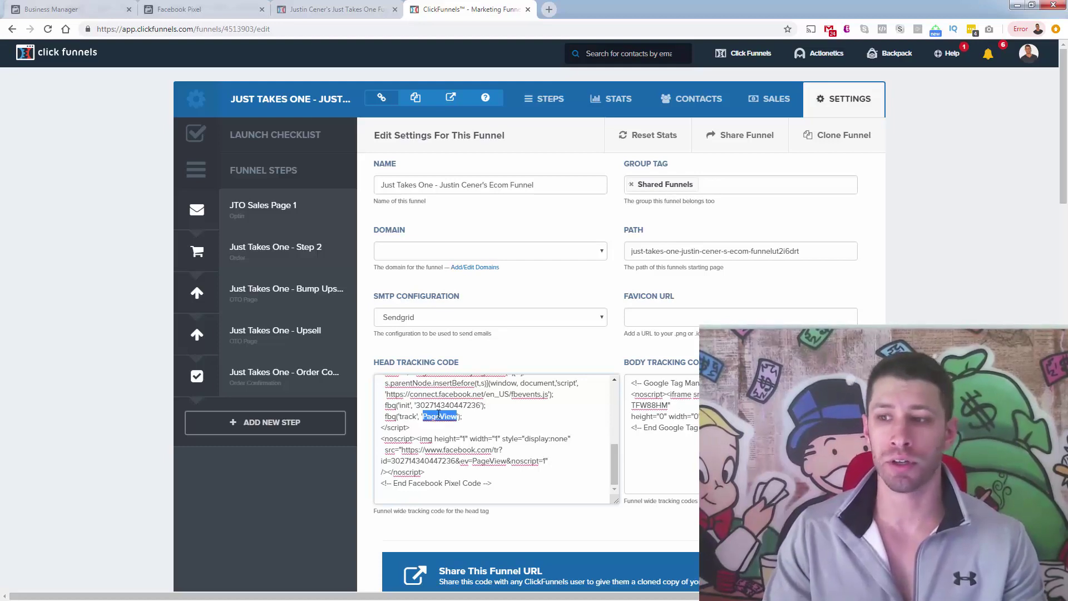
Scroll down the funnel settings and open JTO Sales Page 1 in the page editor
scroll(474, 418, "down", 20)
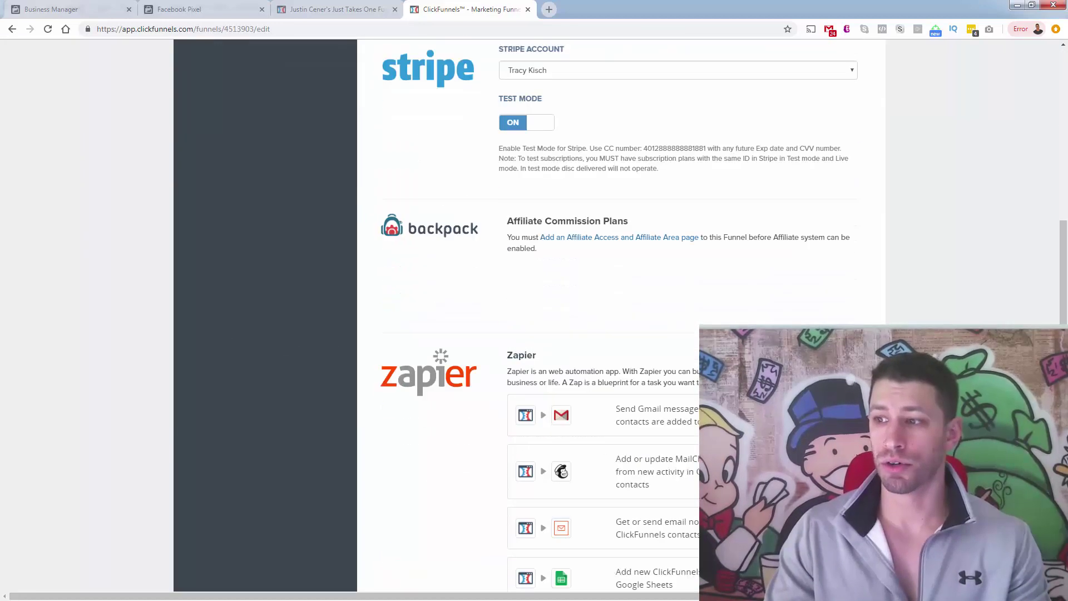
scroll(474, 418, "down", 2)
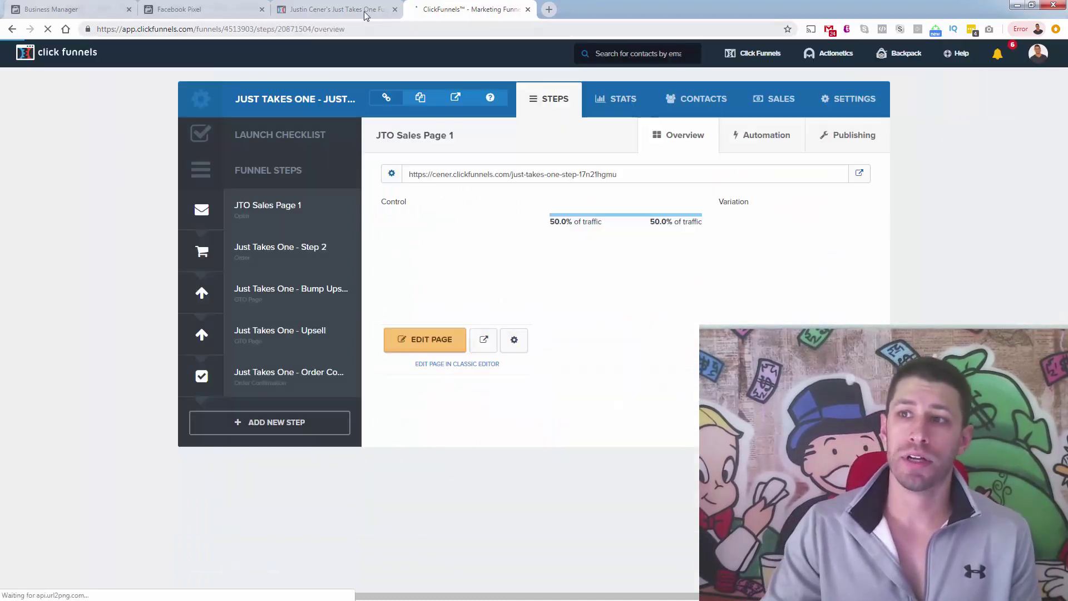
left_click(419, 345)
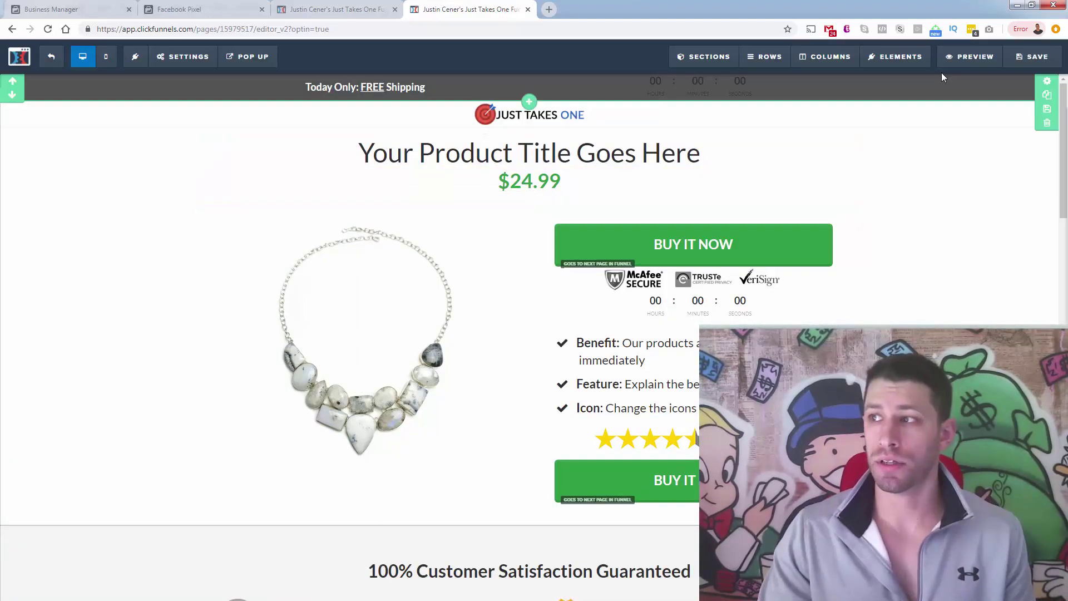
left_click(989, 60)
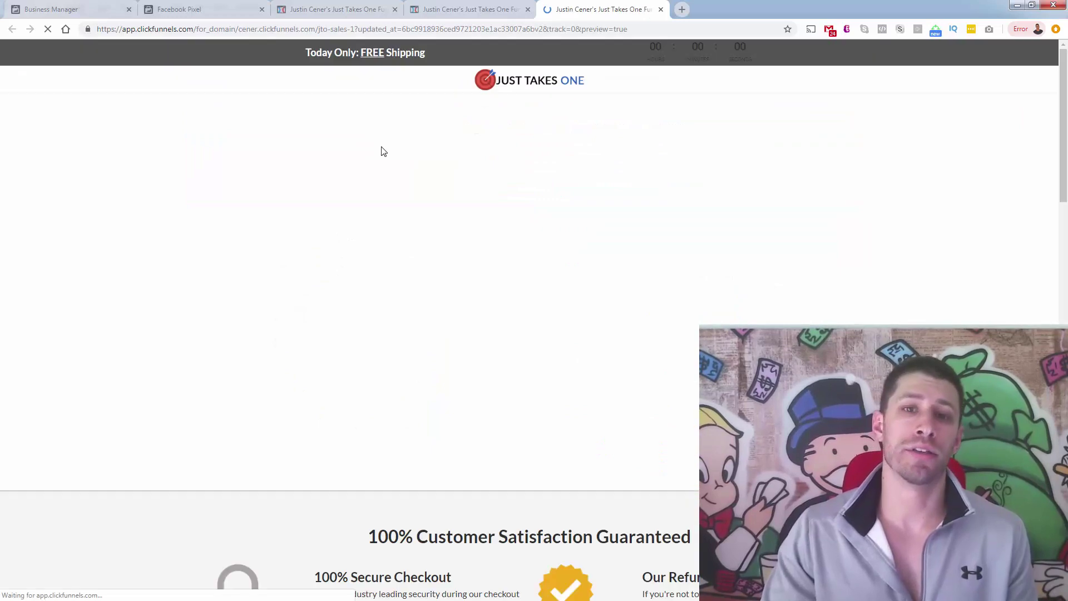
left_click(661, 10)
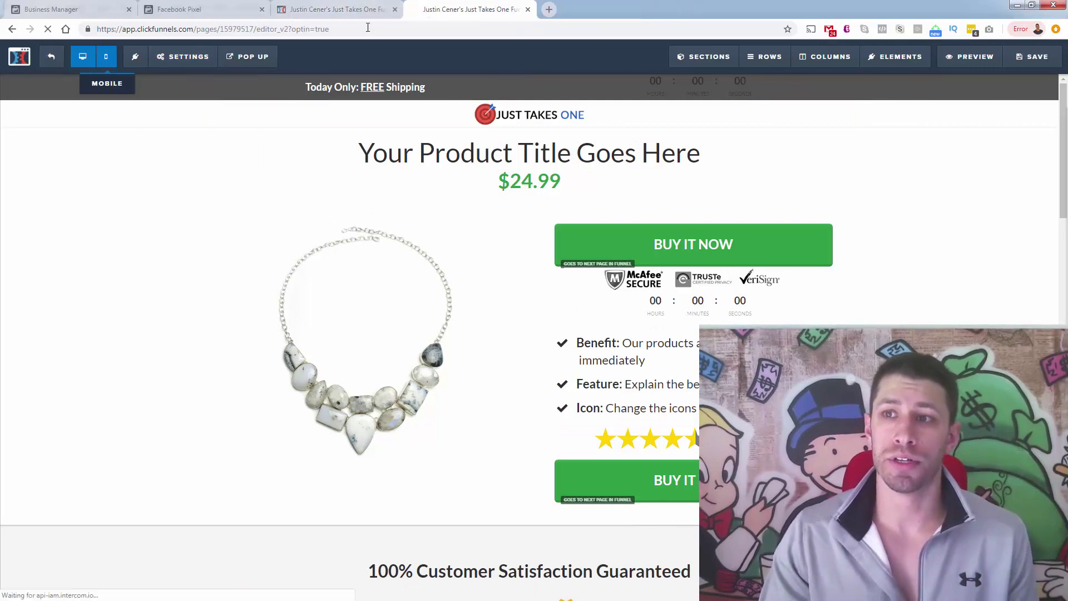
left_click(362, 8)
left_click(445, 10)
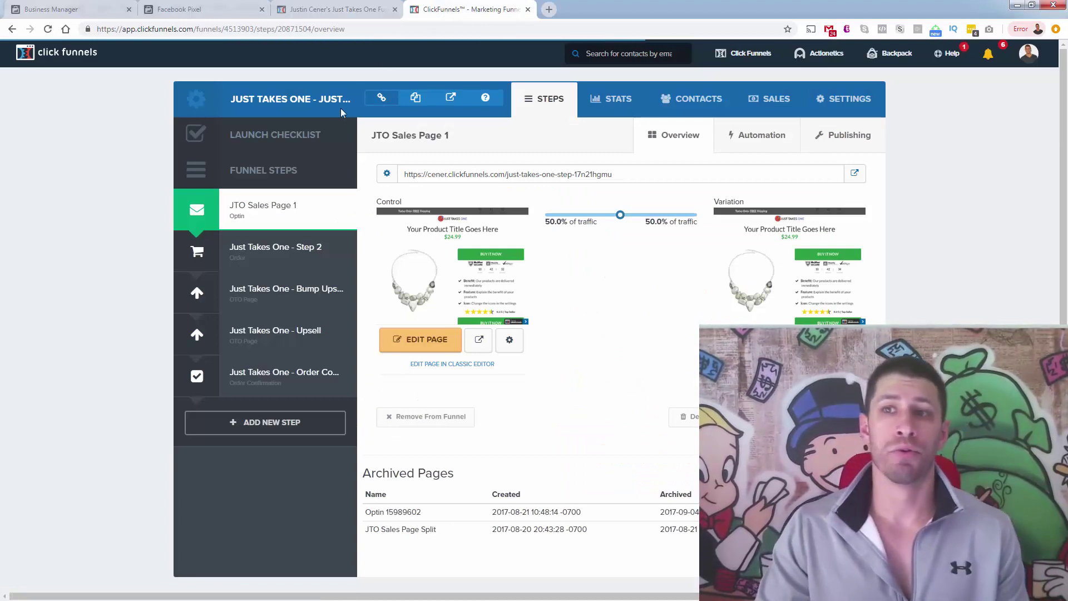
Continue the Install Pixel dialog to Set Up Events and scroll to the Ecommerce and Retail events
left_click(228, 17)
scroll(537, 464, "down", 2)
scroll(537, 464, "down", 2)
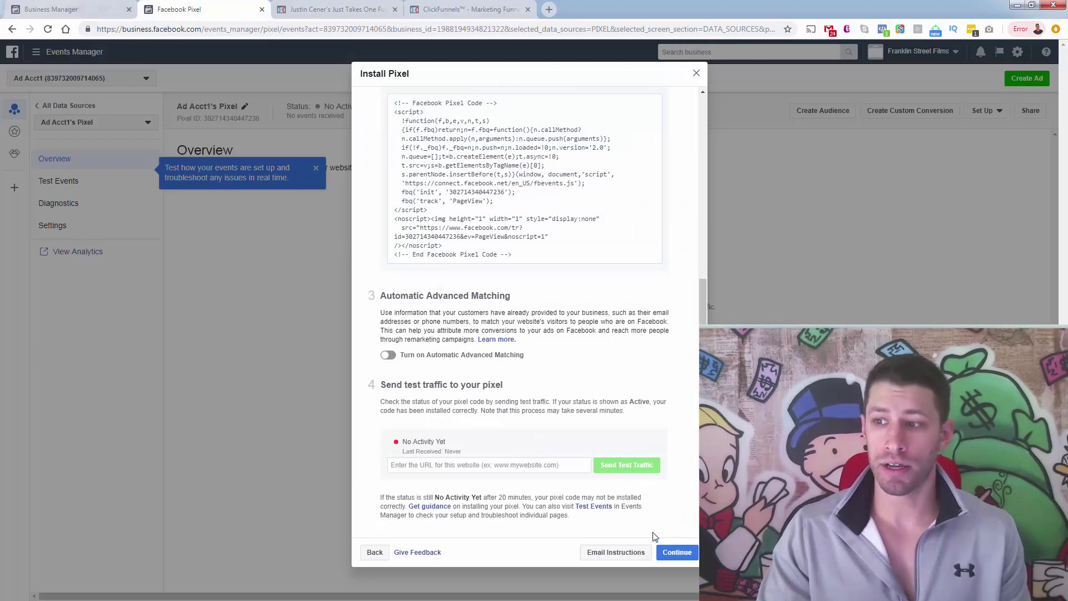
left_click(677, 553)
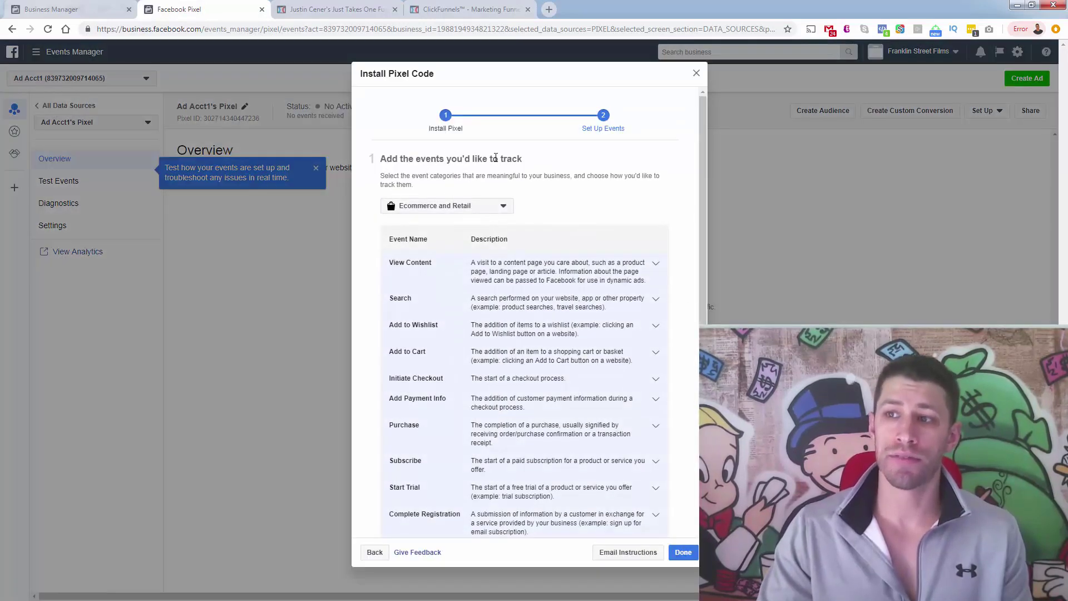
scroll(504, 161, "down", 1)
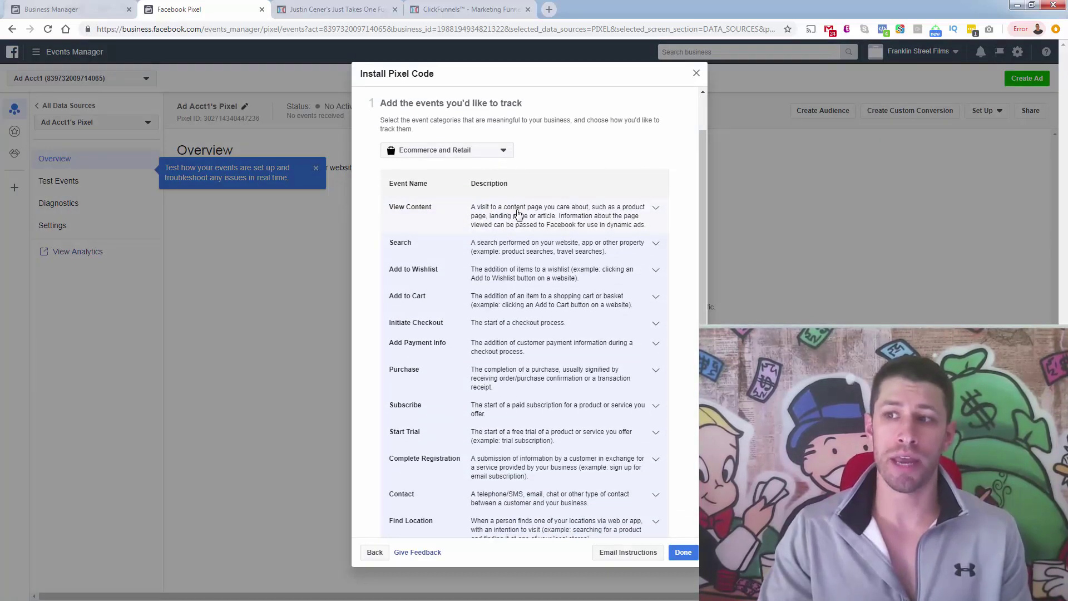
scroll(425, 207, "down", 1)
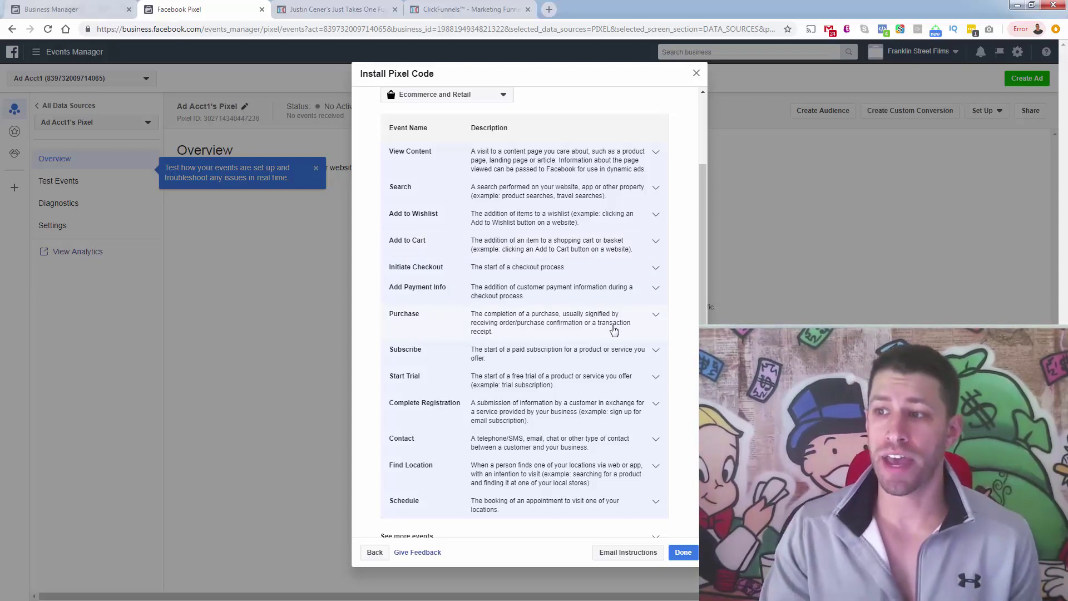
Expand the Add to Cart event and copy its event code
left_click(656, 241)
mouse_move(507, 366)
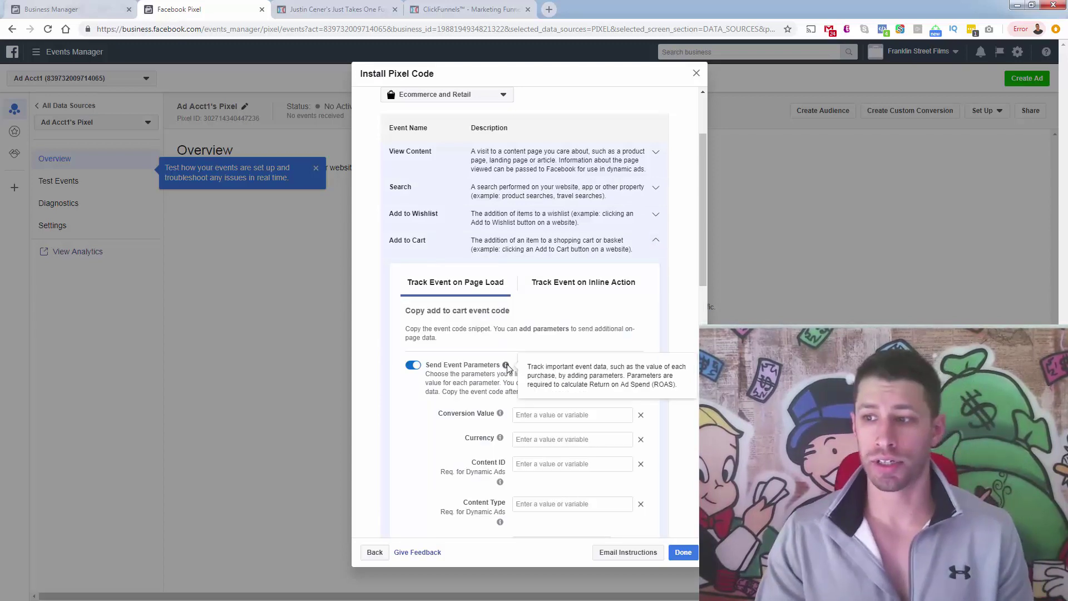
scroll(507, 407, "down", 4)
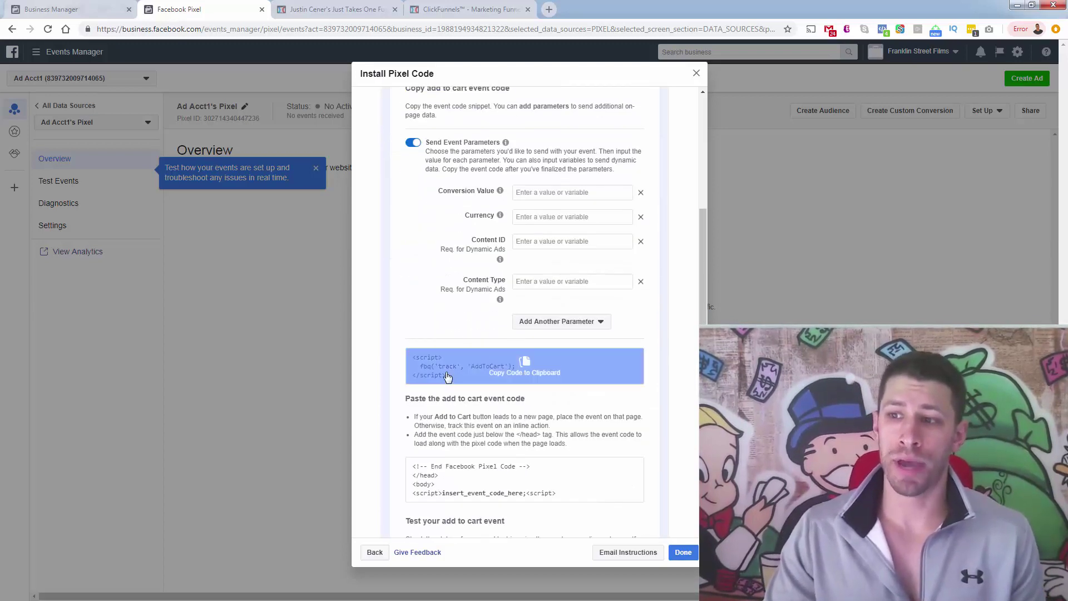
left_click(478, 378)
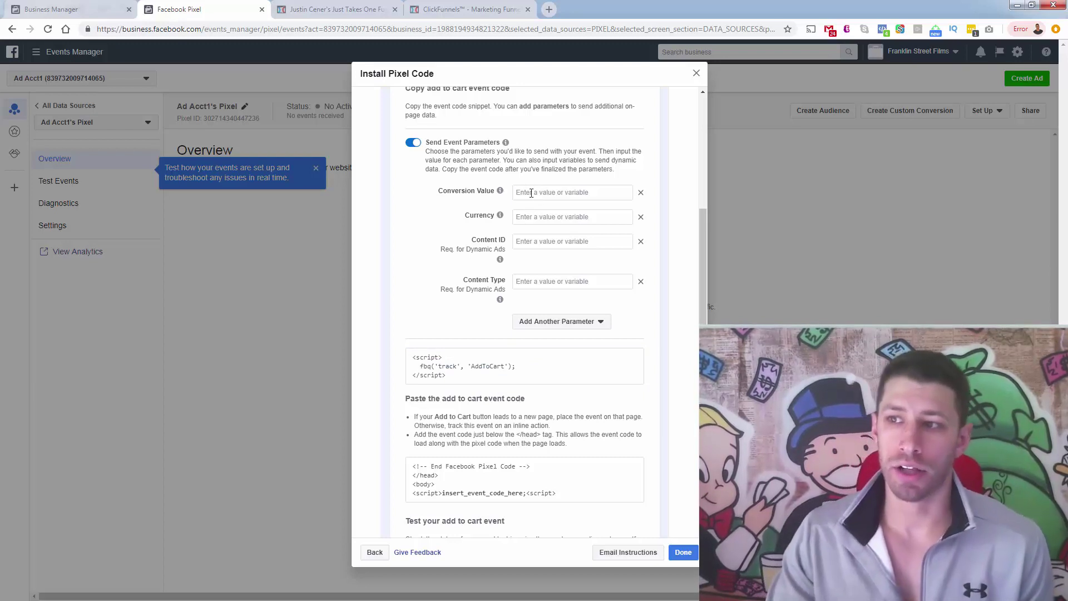
Clear a trial 1.00 conversion value, recopy the plain AddToCart code, and return to ClickFunnels
left_click(531, 194)
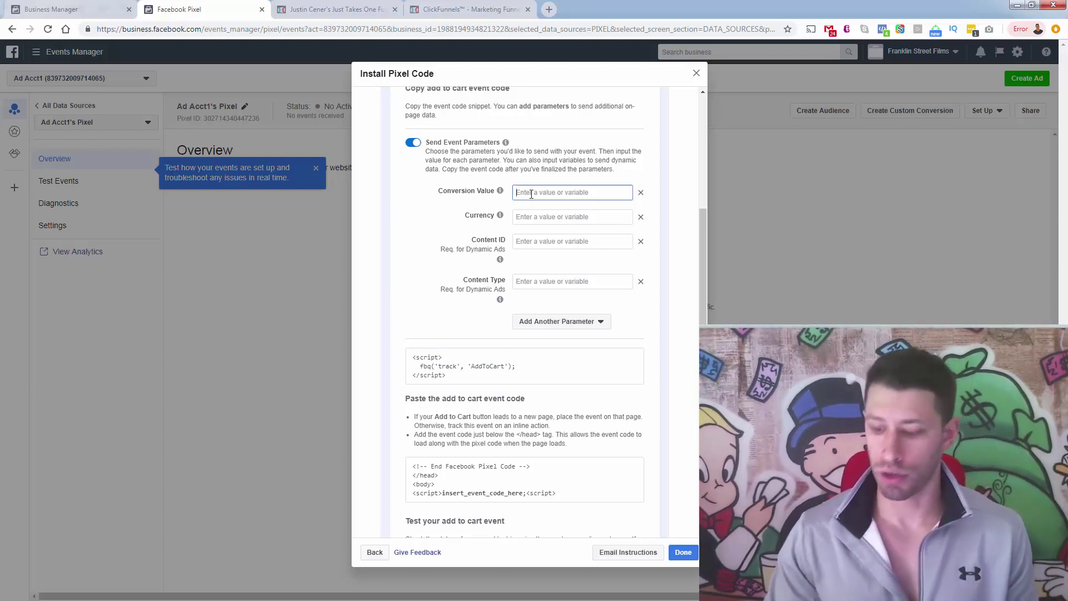
type("1.00")
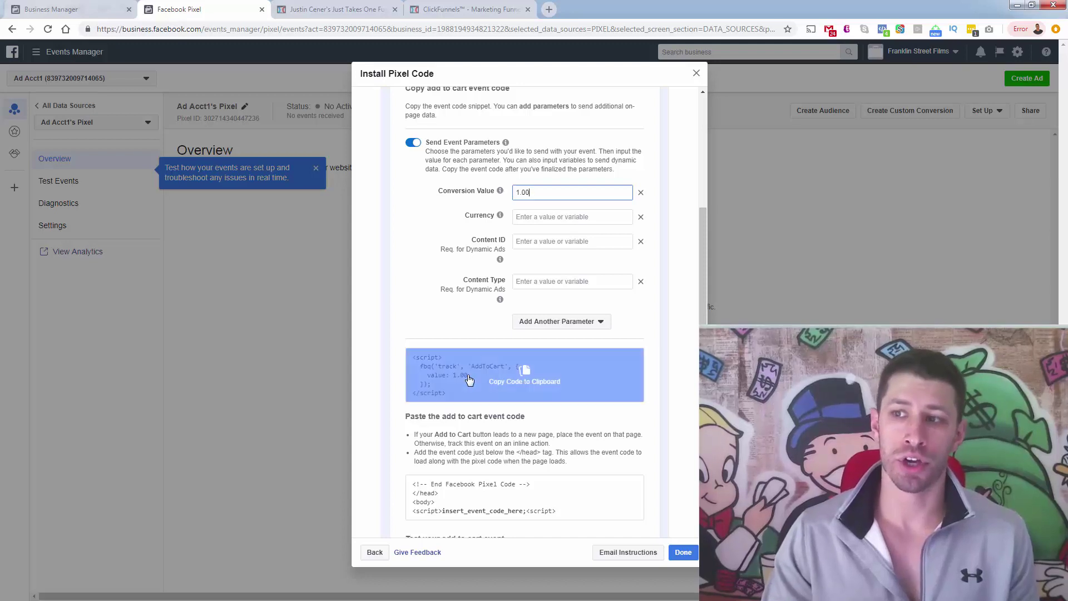
key("ctrl+a")
key("BackSpace")
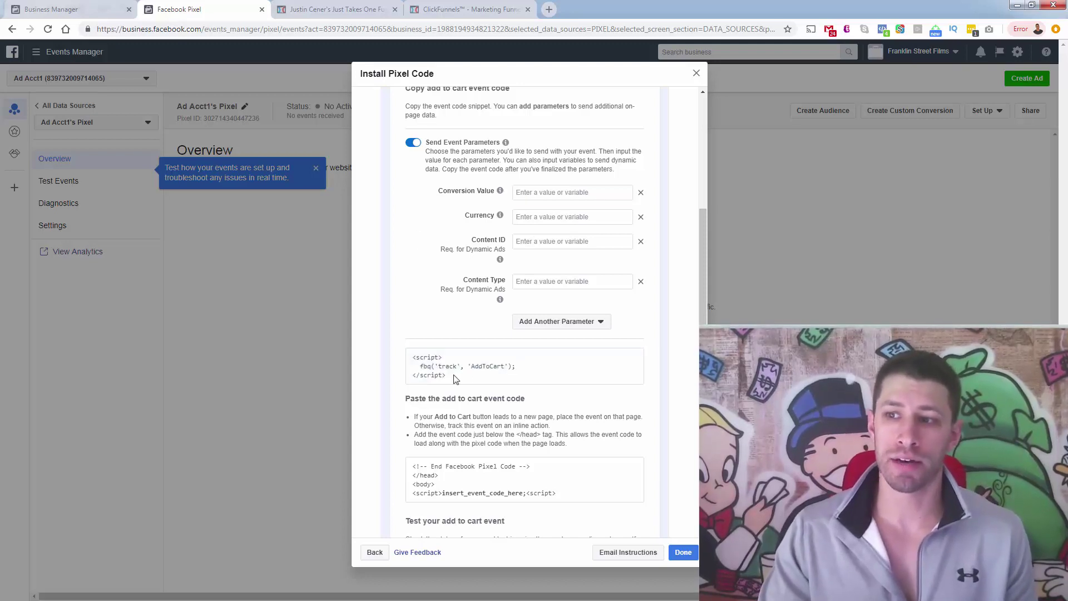
left_click(448, 366)
scroll(452, 354, "up", 6)
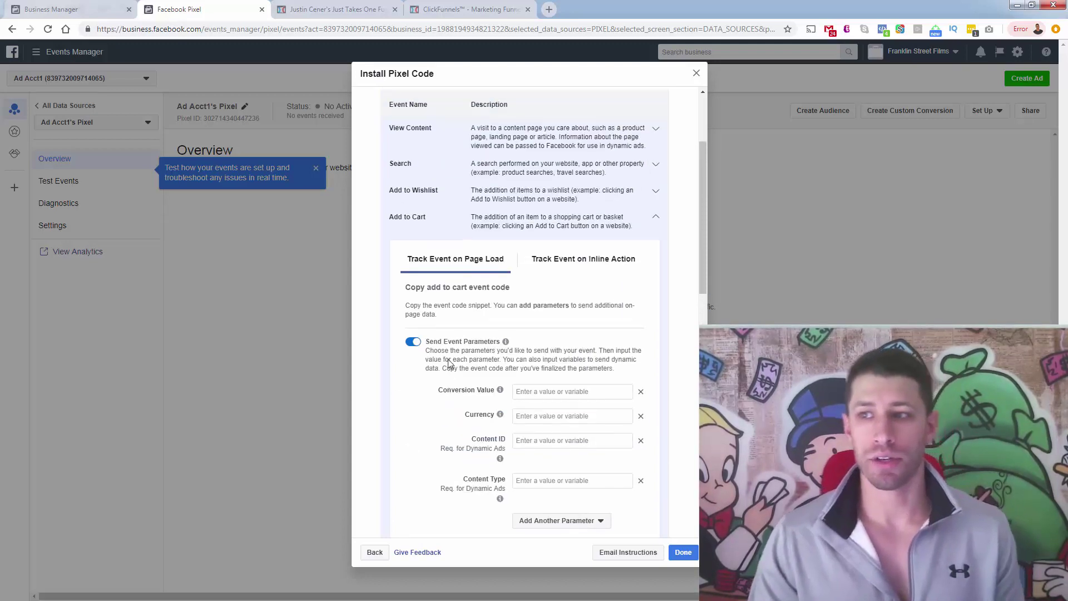
scroll(450, 335, "down", 1)
scroll(449, 335, "down", 2)
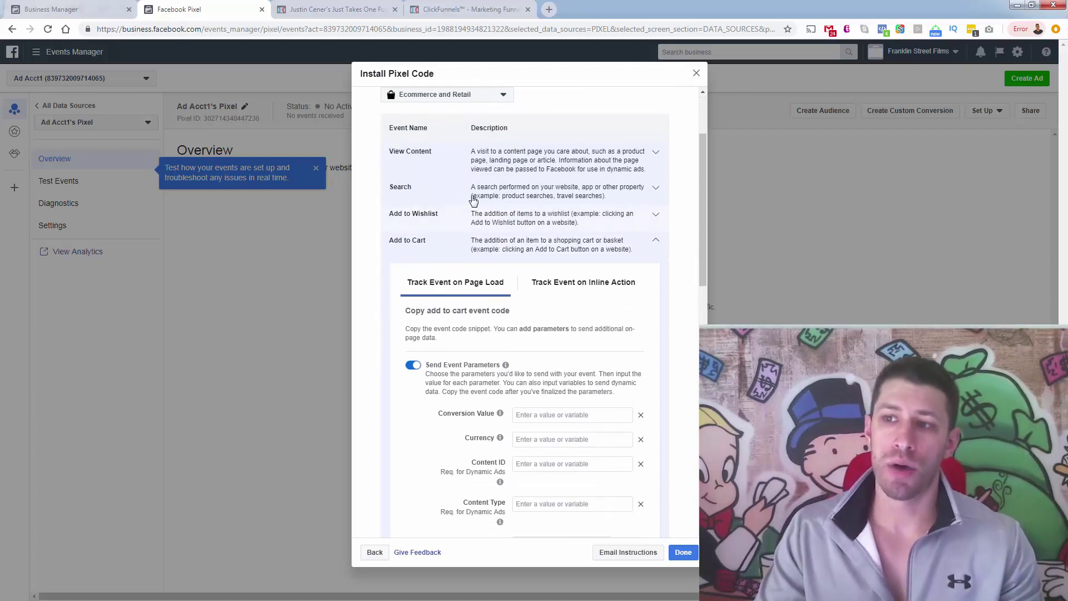
scroll(466, 222, "down", 7)
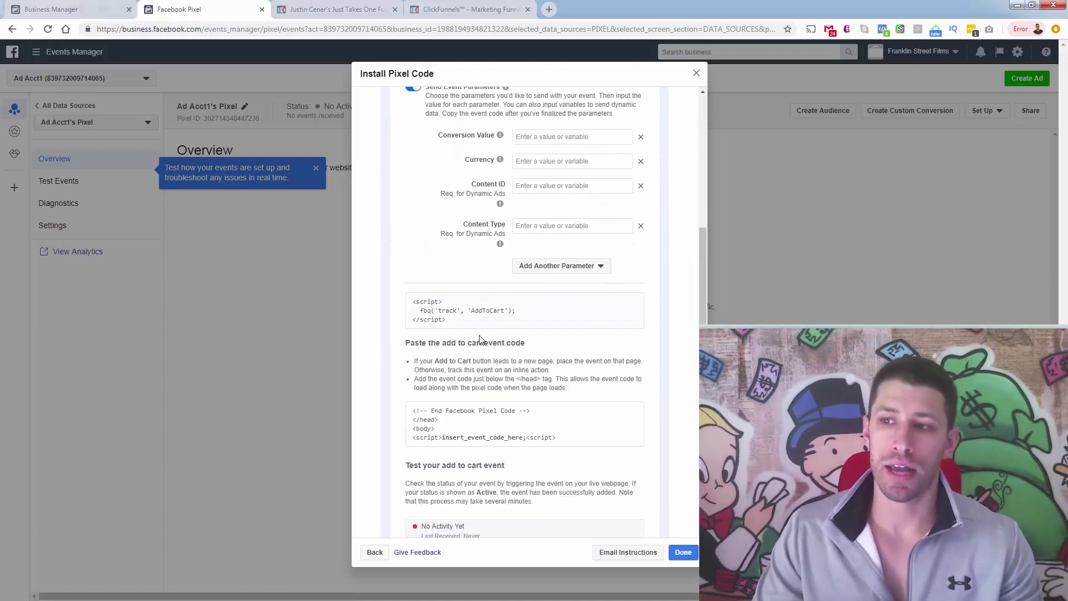
left_click(459, 9)
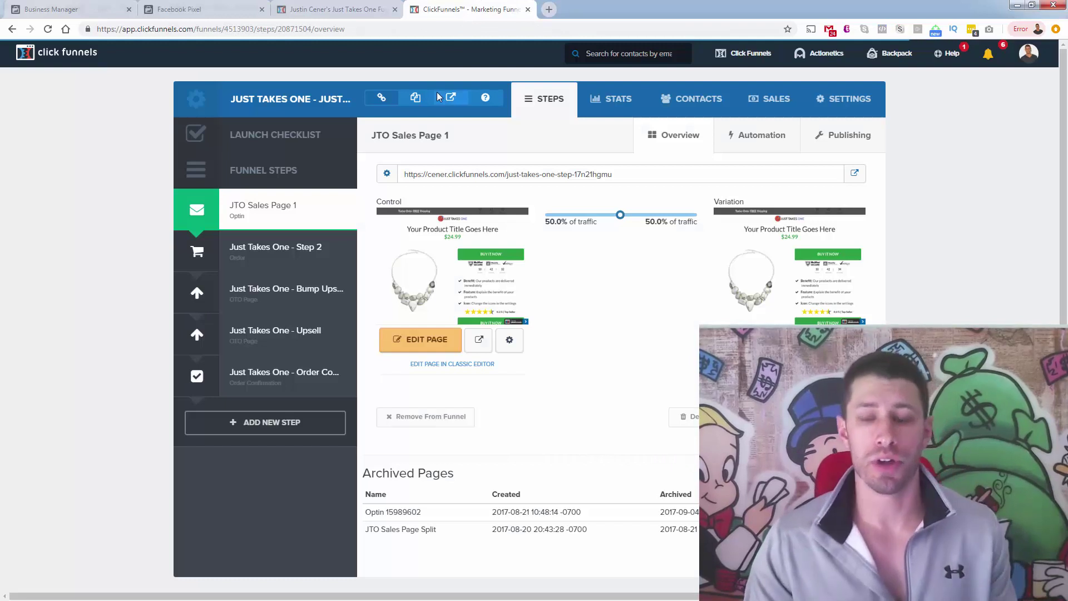
Open the Just Takes One - Step 2 page live and review its Shopping Cart order form
left_click(295, 252)
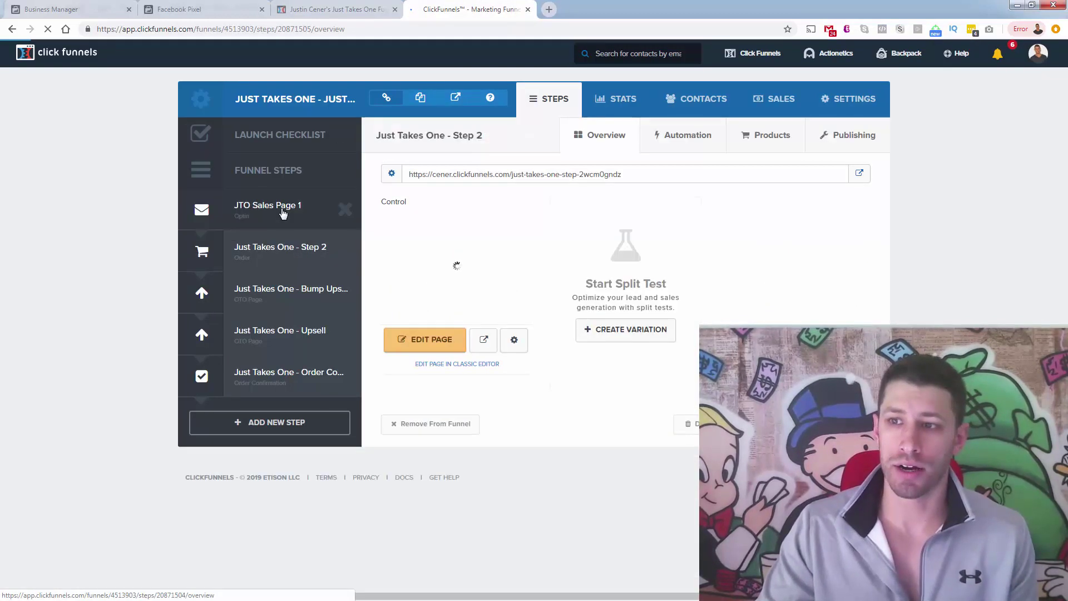
left_click(859, 174)
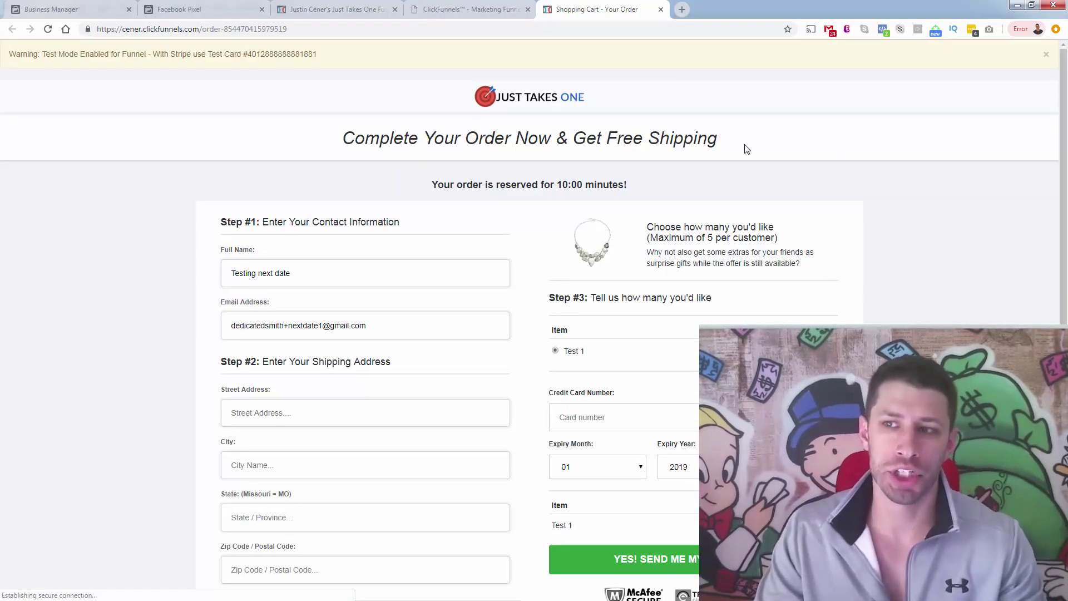
double_click(617, 135)
left_click(603, 290)
scroll(605, 289, "down", 4)
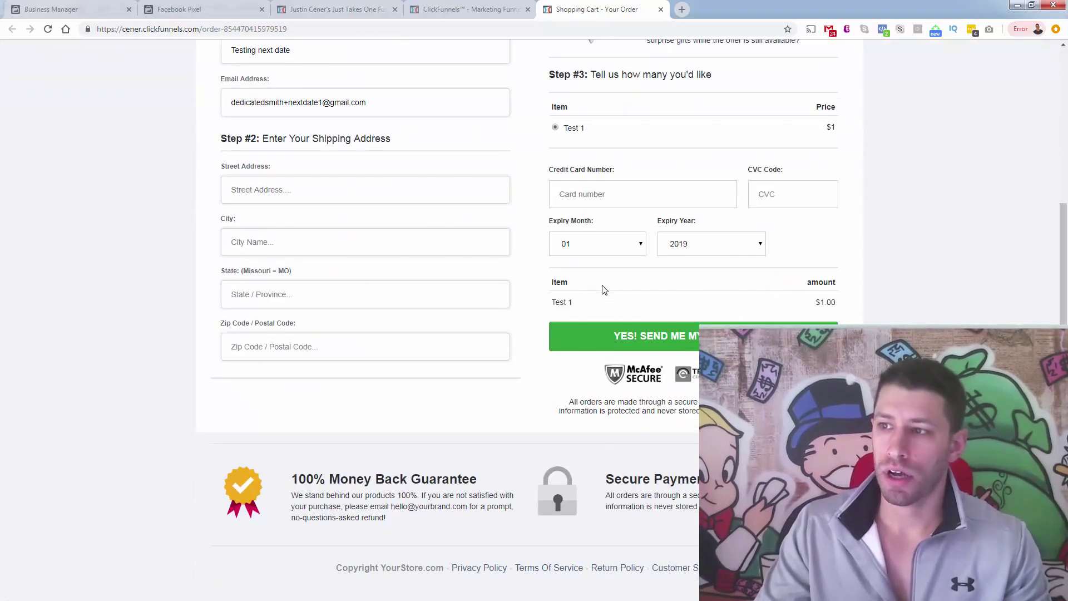
scroll(605, 290, "up", 3)
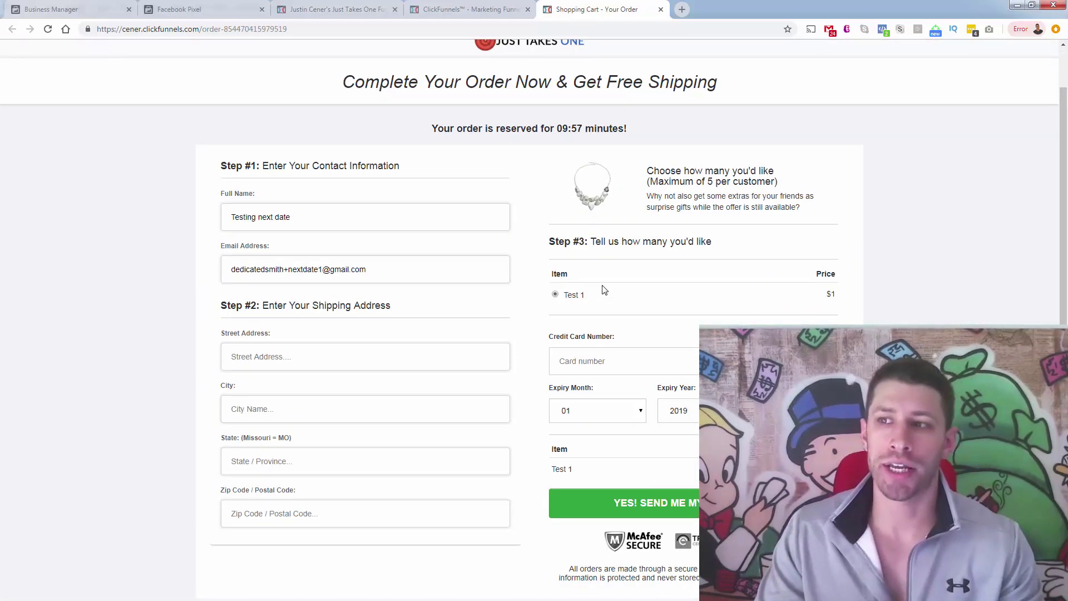
scroll(605, 289, "up", 1)
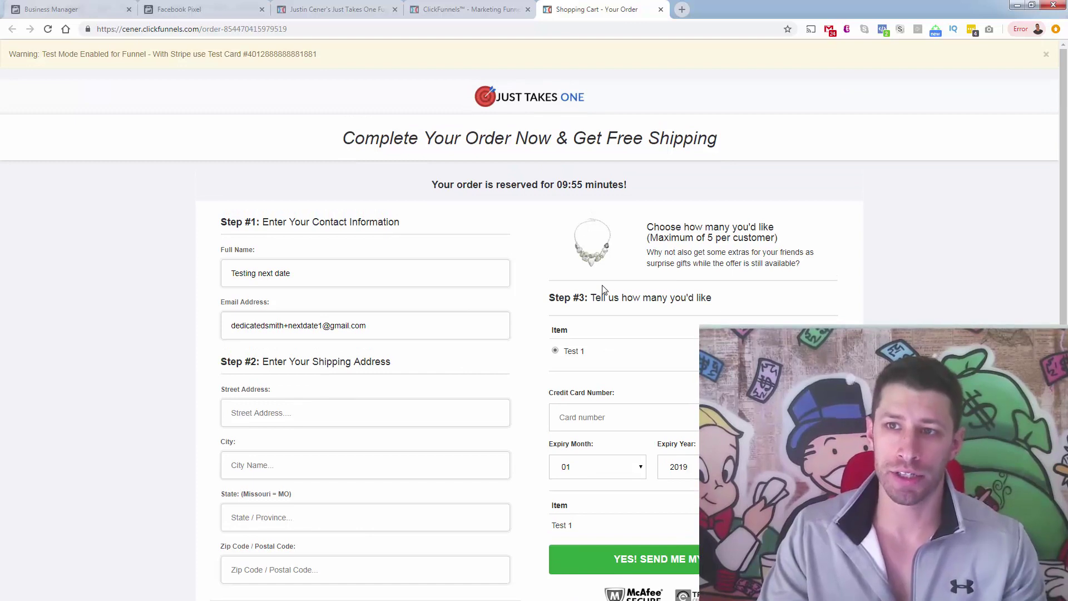
triple_click(542, 183)
left_click(528, 142)
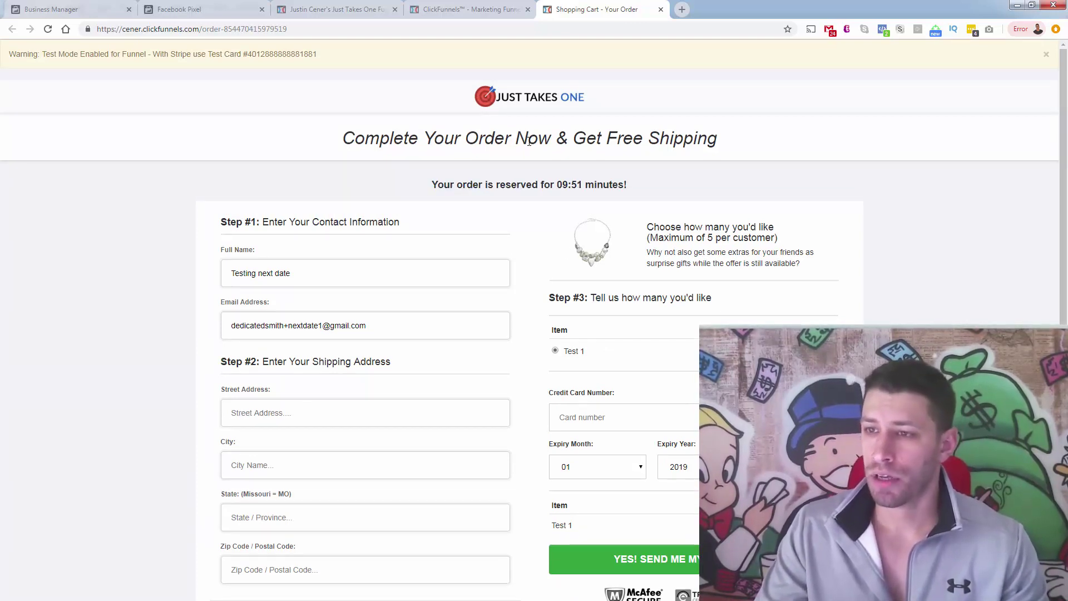
scroll(303, 279, "down", 1)
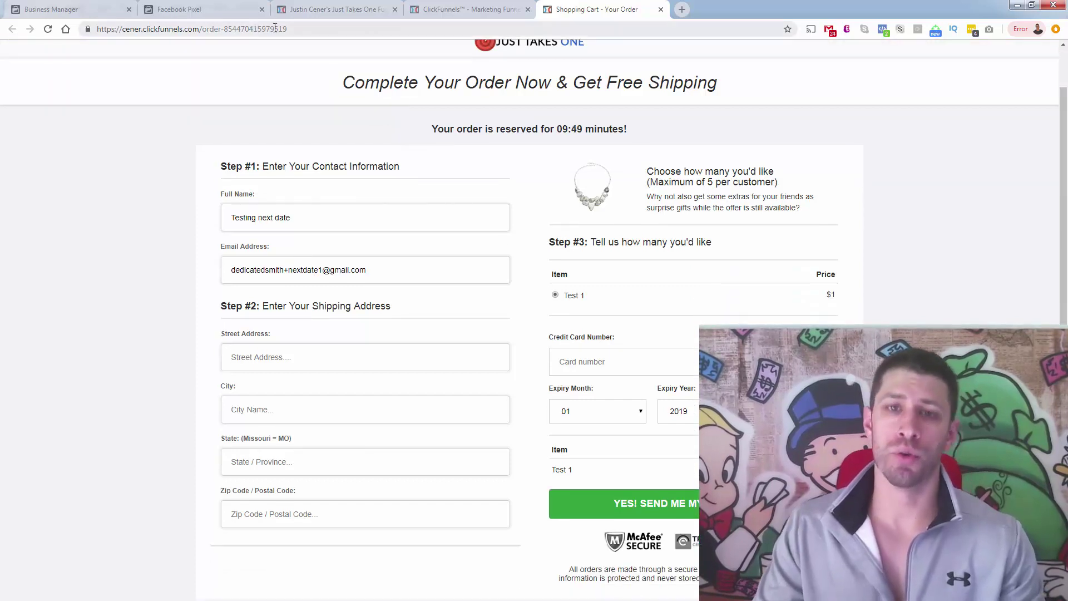
Compare the live product page with the order form, then return to the AddToCart event code
left_click(302, 16)
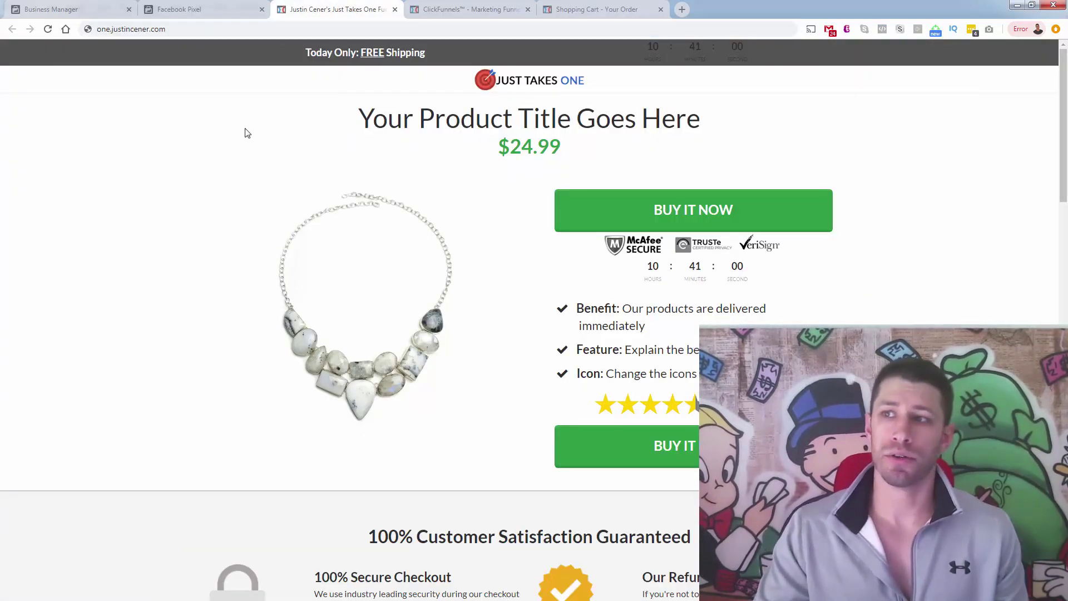
left_click(586, 7)
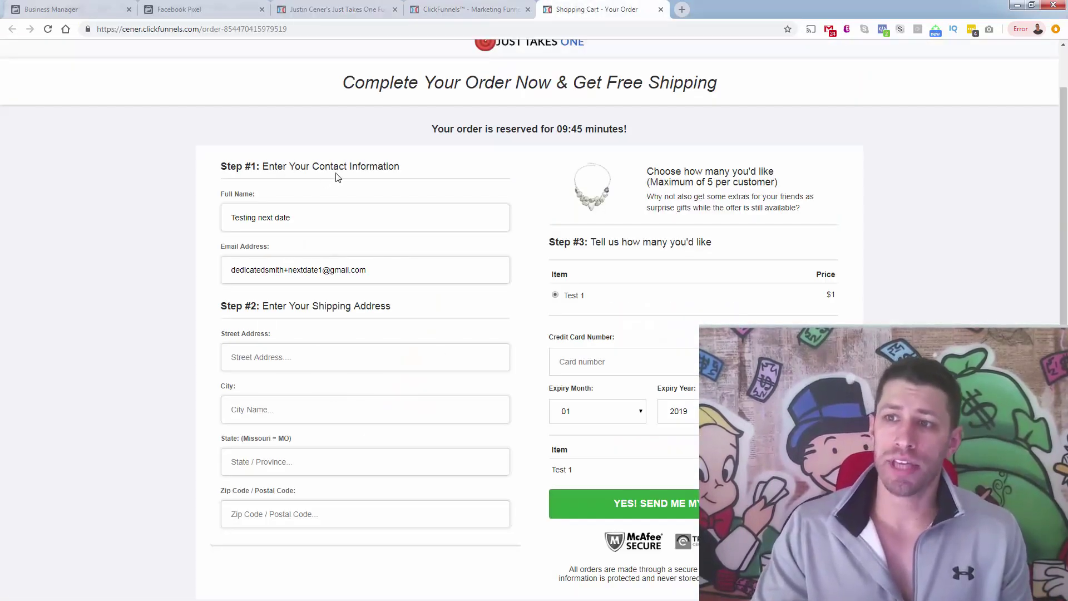
left_click(189, 11)
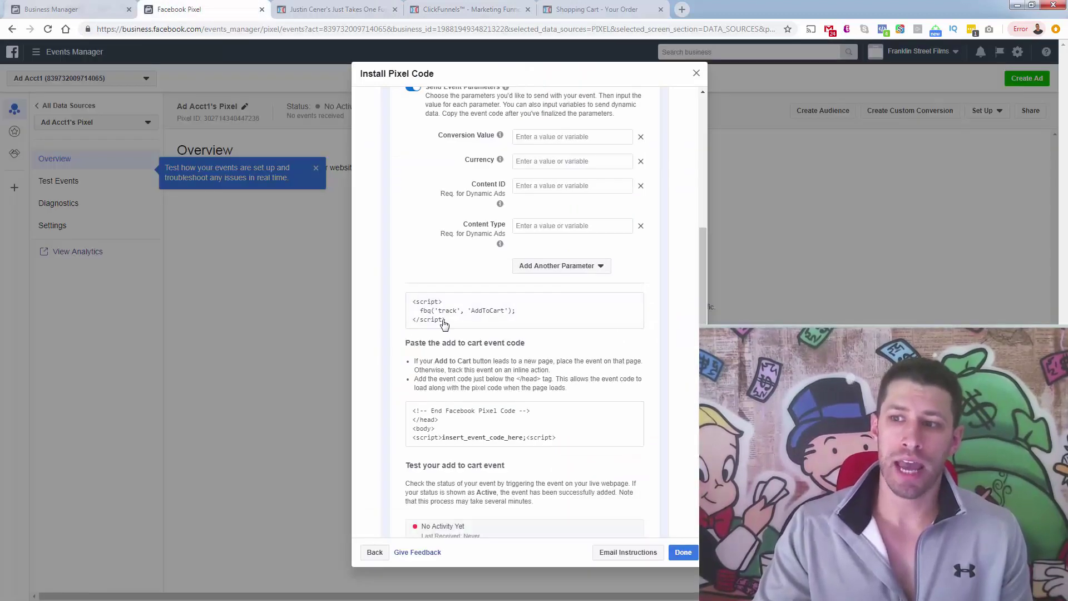
Copy the AddToCart event code from the Install Pixel Code dialog
scroll(445, 329, "up", 4)
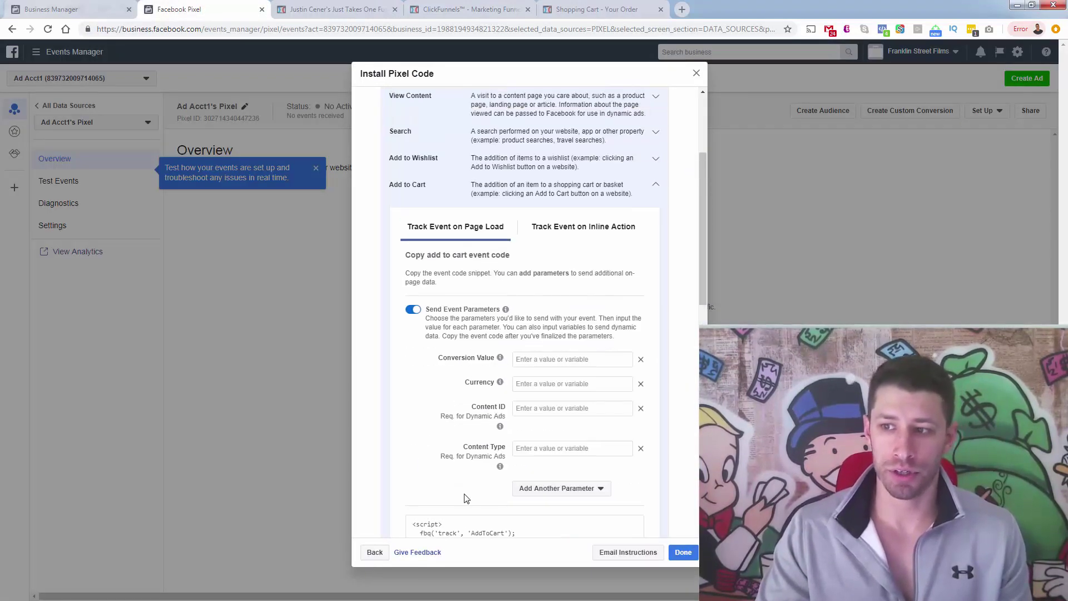
scroll(447, 447, "down", 3)
left_click(445, 372)
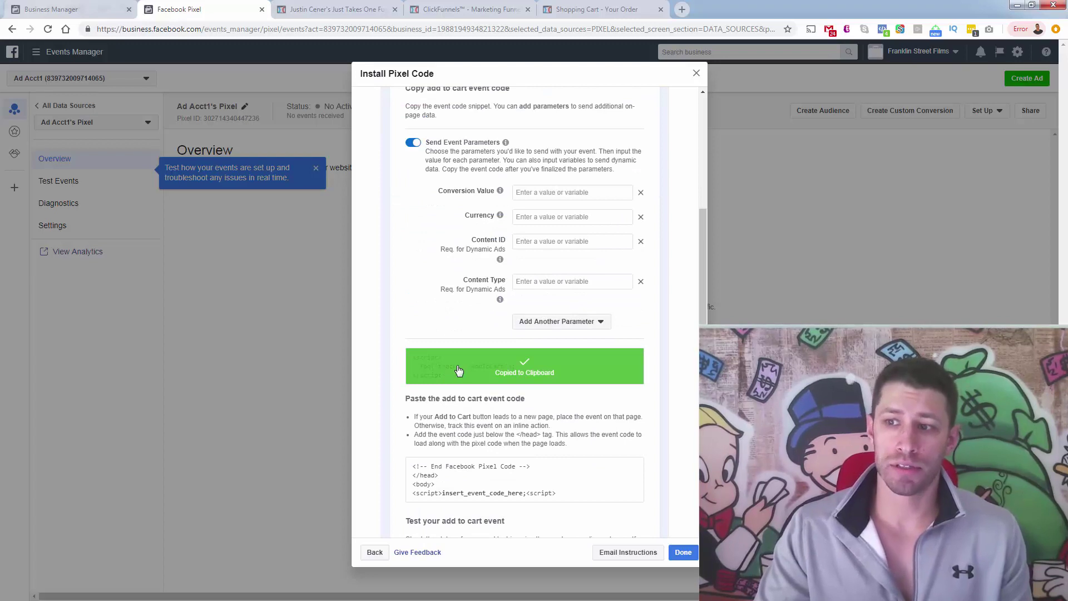
Glance at the ClickFunnels funnel steps, then bring up the live Just Takes One product page
left_click(458, 11)
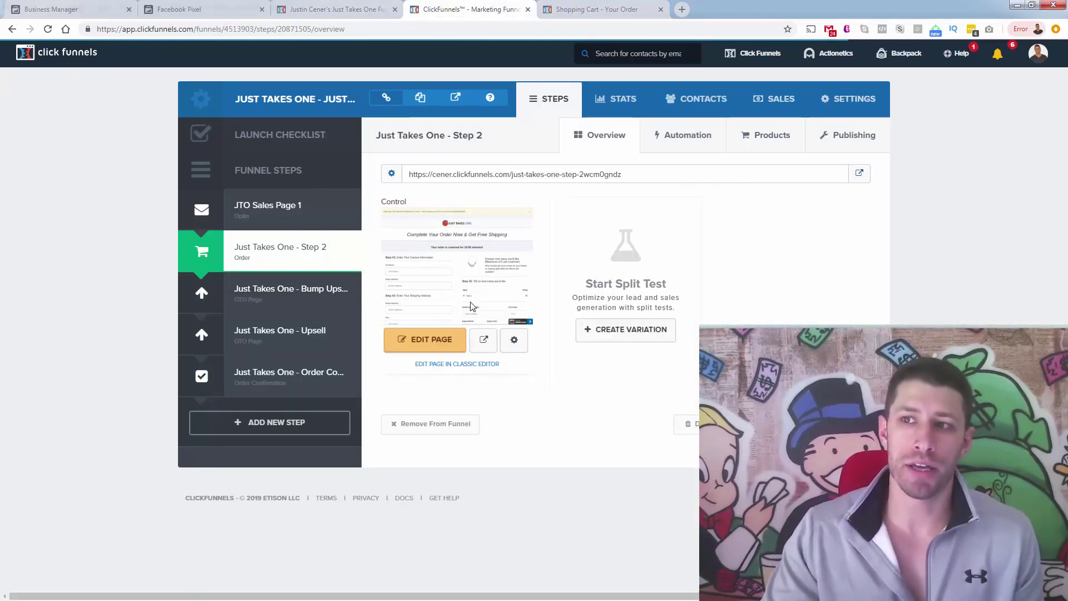
left_click(213, 14)
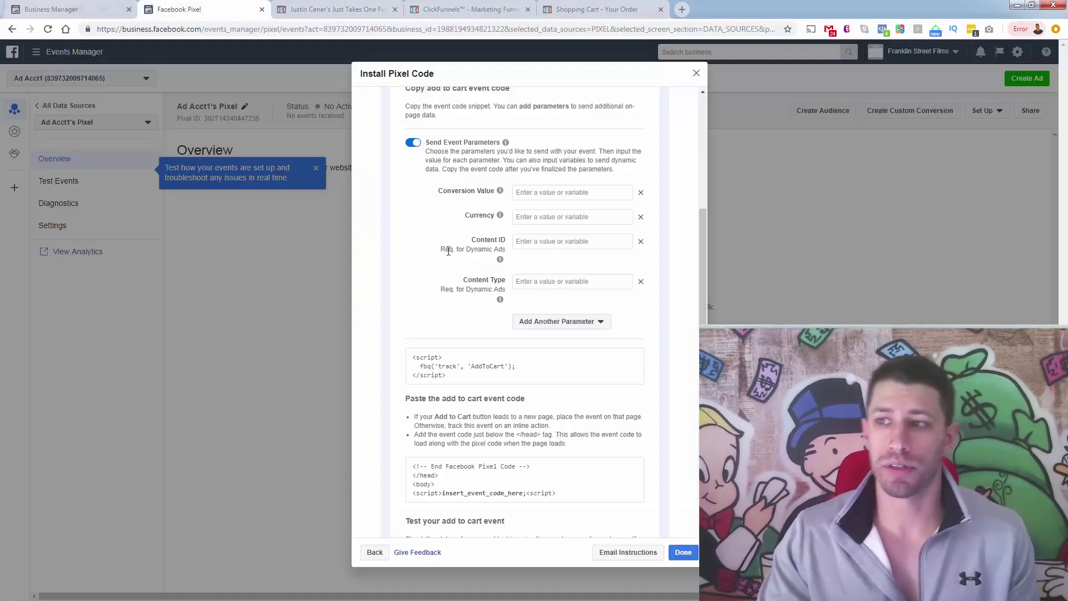
scroll(448, 251, "up", 5)
scroll(449, 251, "down", 3)
scroll(469, 354, "down", 4)
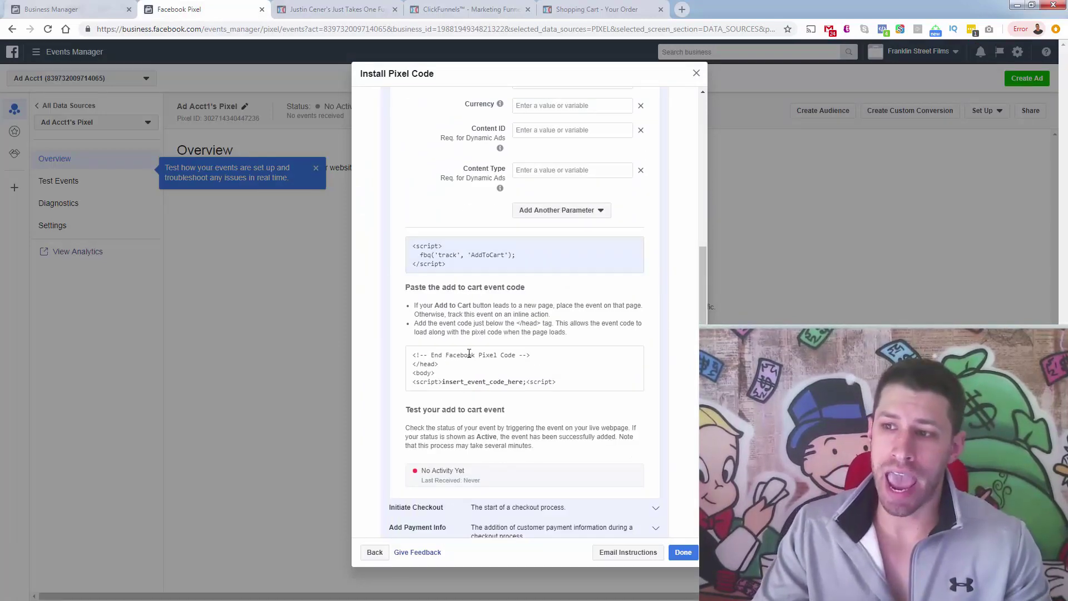
mouse_move(443, 268)
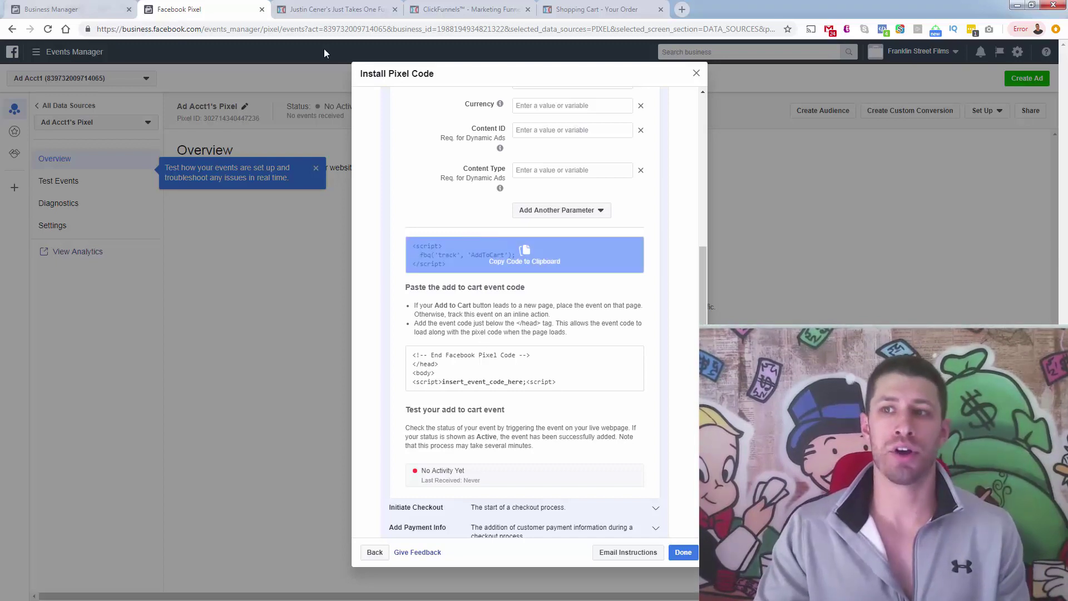
left_click(331, 9)
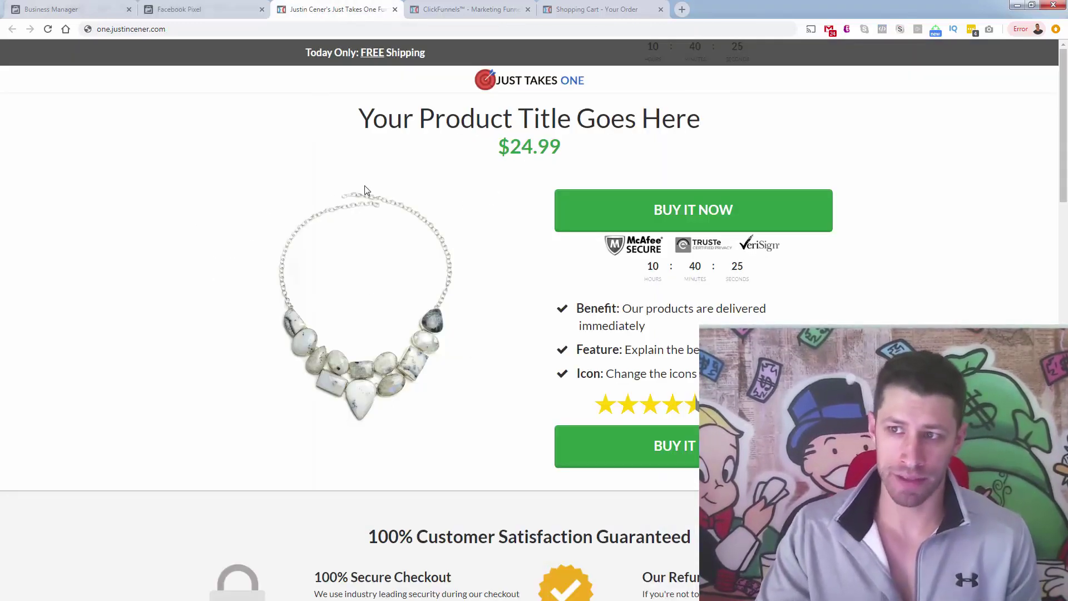
Open the order form page's Tracking Code settings in the page editor
left_click(437, 10)
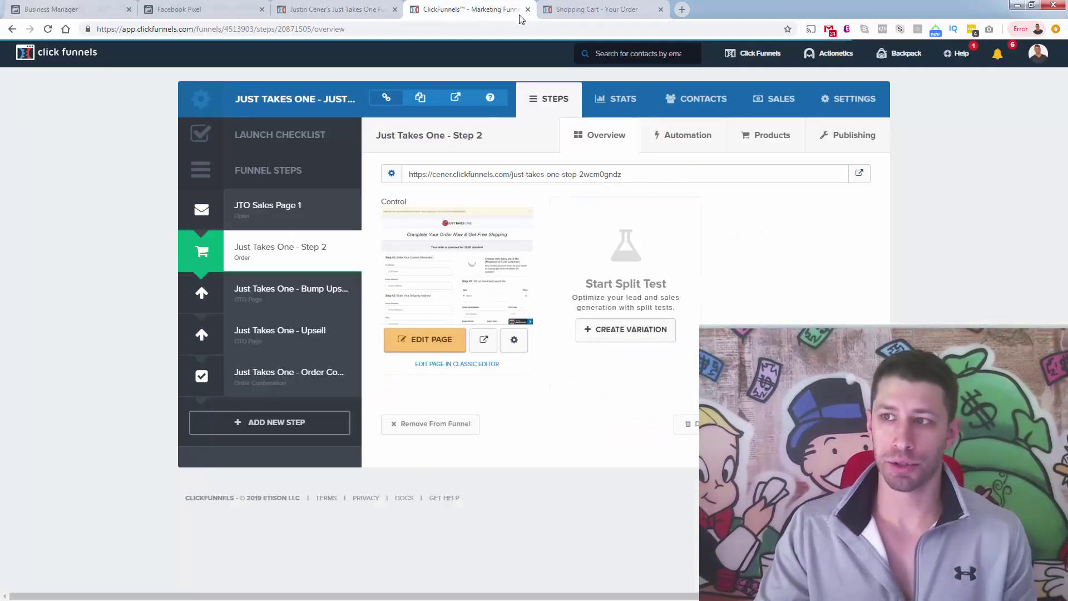
left_click(552, 7)
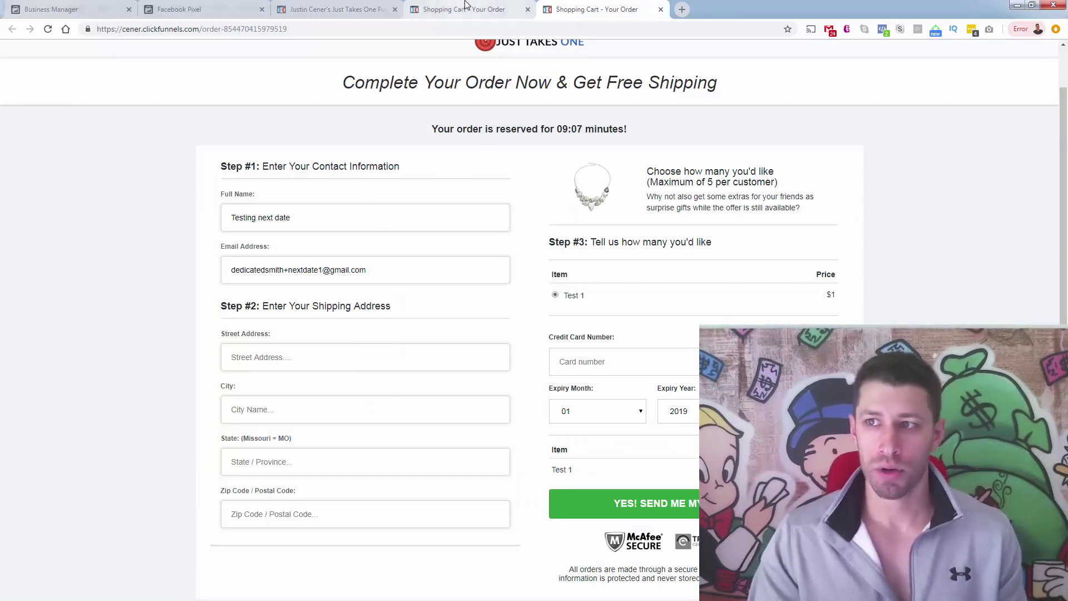
left_click(484, 9)
left_click(198, 59)
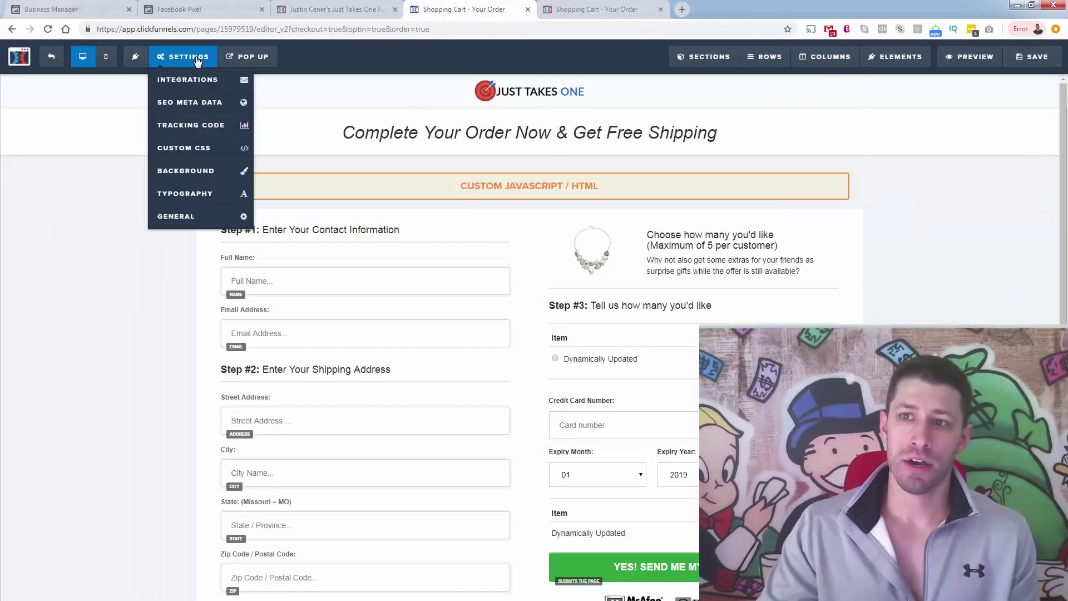
left_click(195, 127)
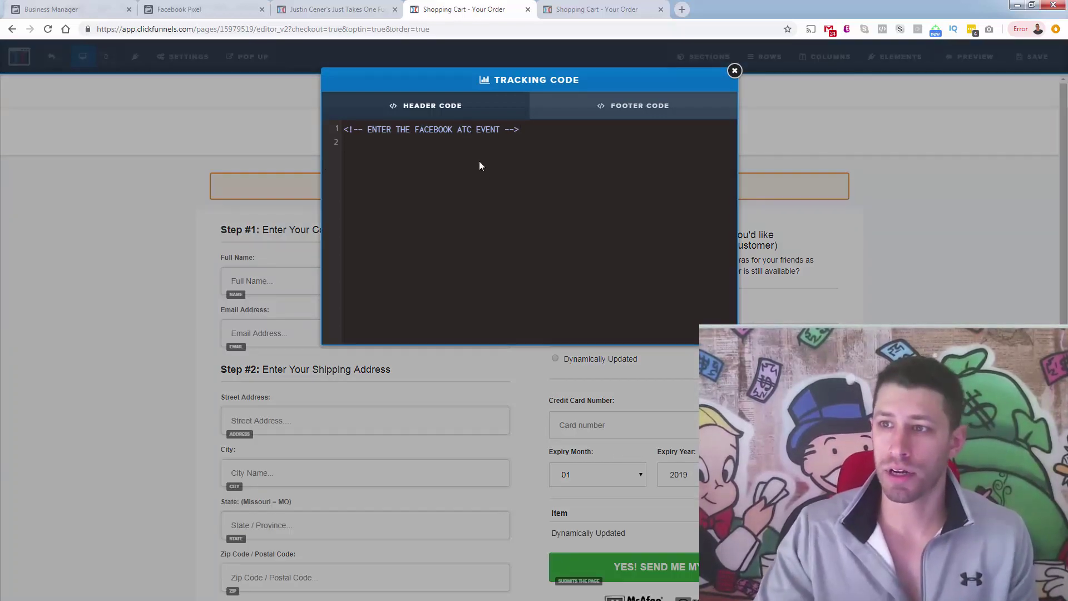
Paste the AddToCart snippet into the order page's Header Code and save the page
key("ctrl+v")
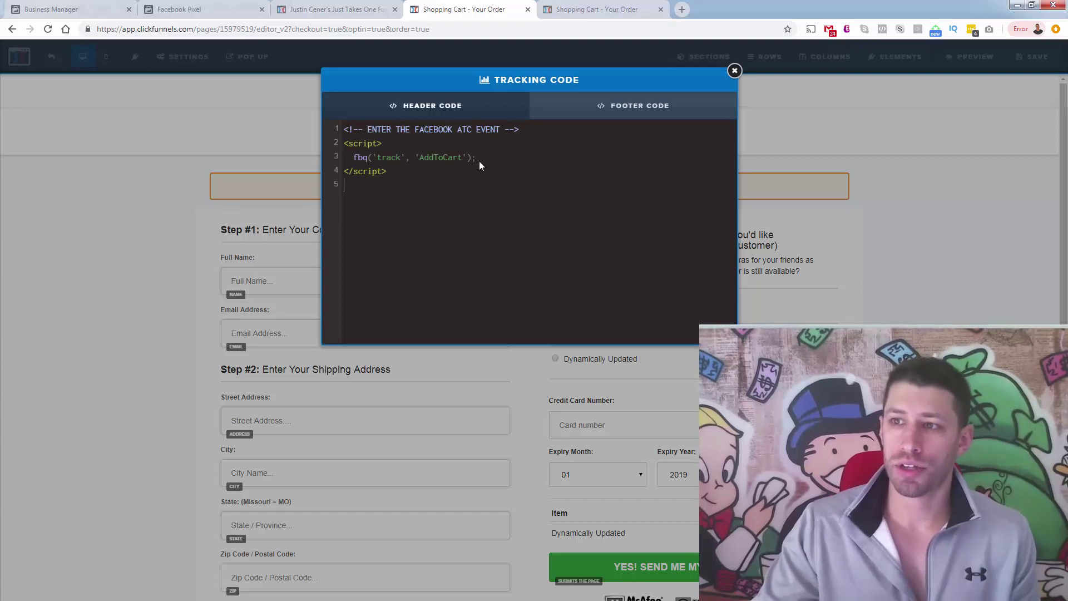
double_click(439, 157)
left_click(425, 205)
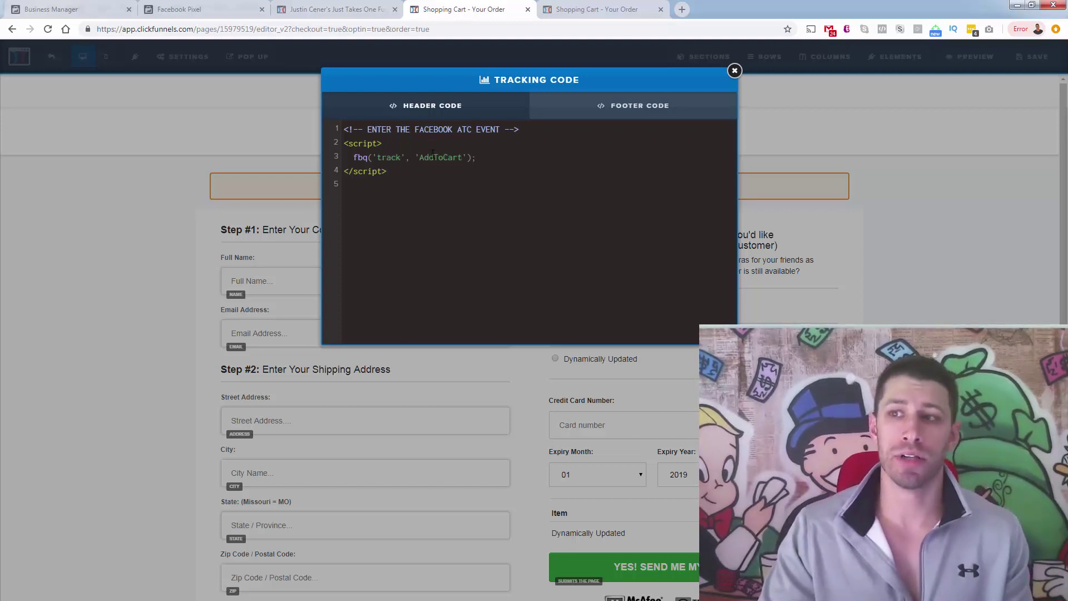
left_click(734, 70)
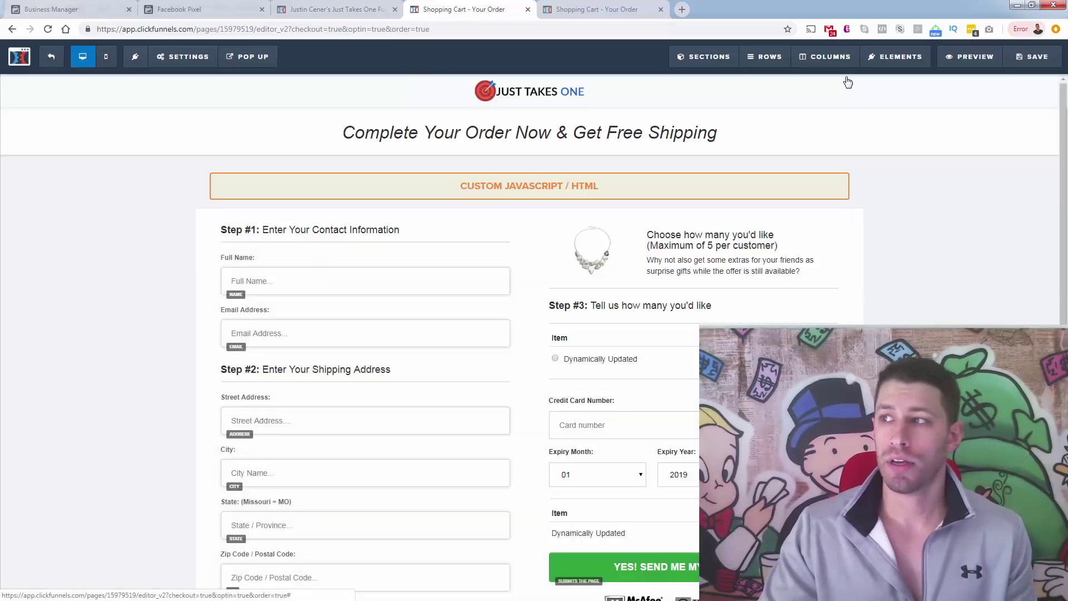
left_click(1021, 66)
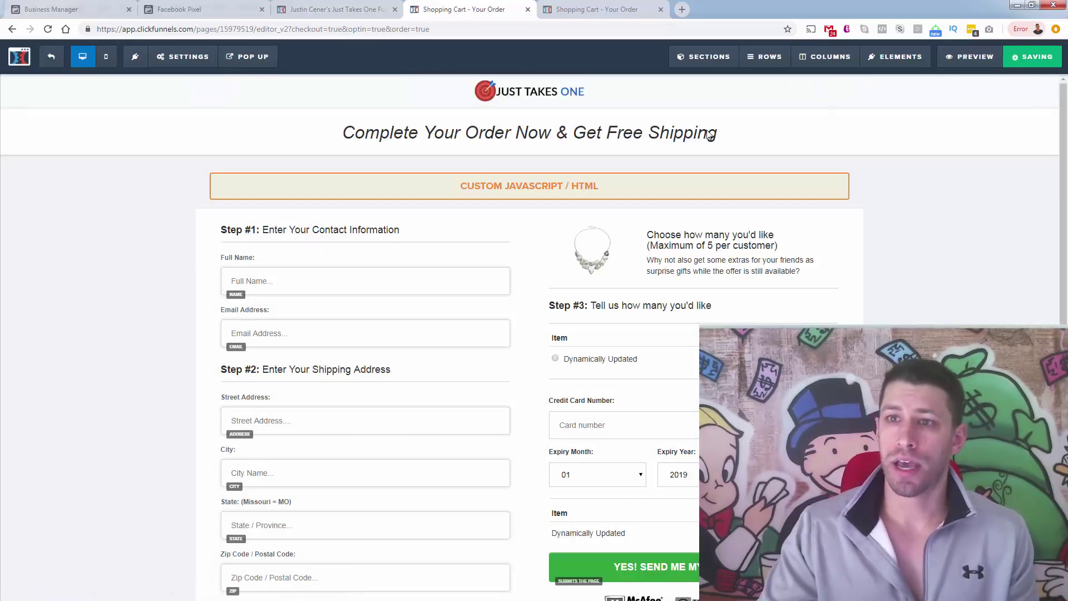
left_click(54, 60)
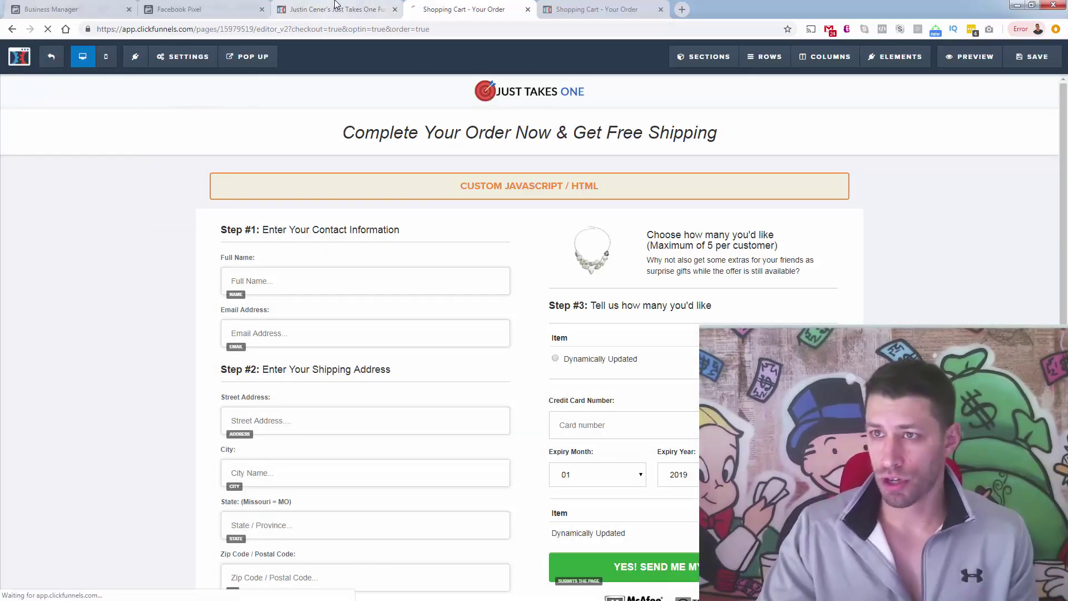
Open the Just Takes One - Bump Upsell step, then return to the Events Manager pixel code dialog
left_click(340, 9)
left_click(430, 13)
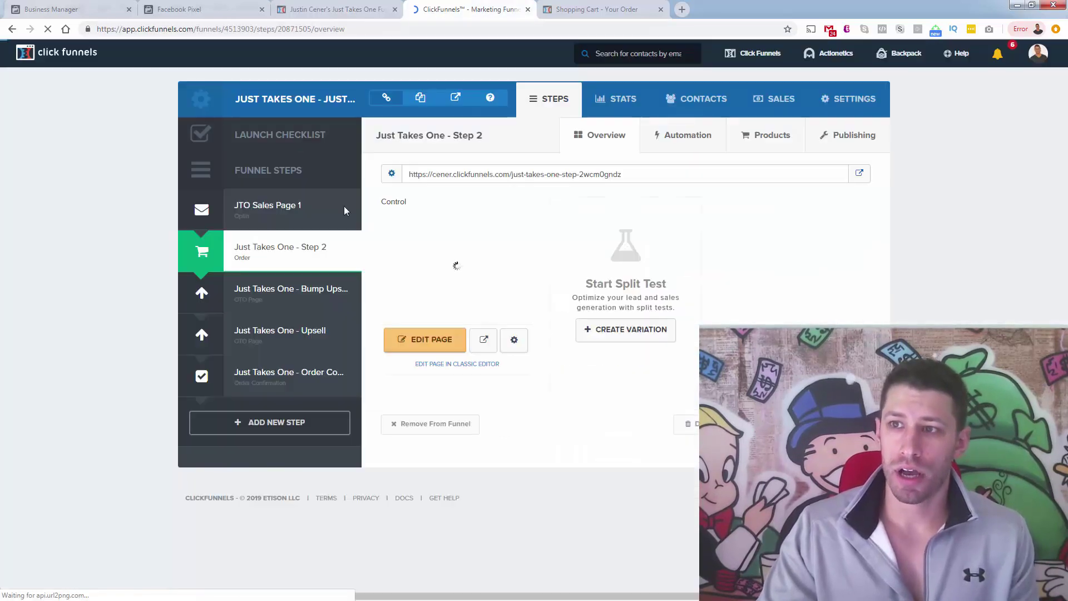
left_click(296, 290)
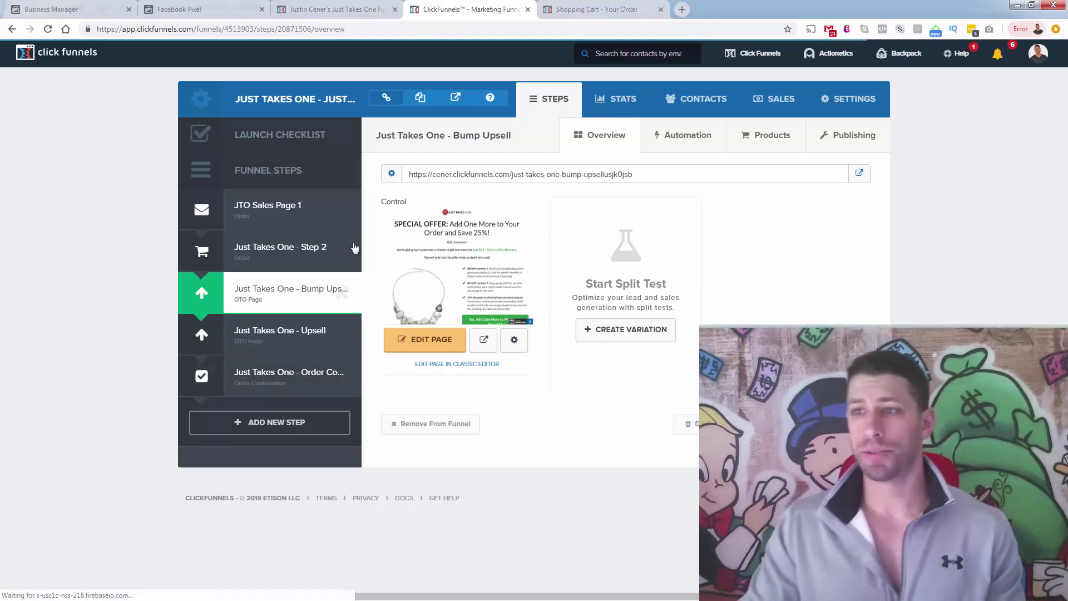
left_click(192, 10)
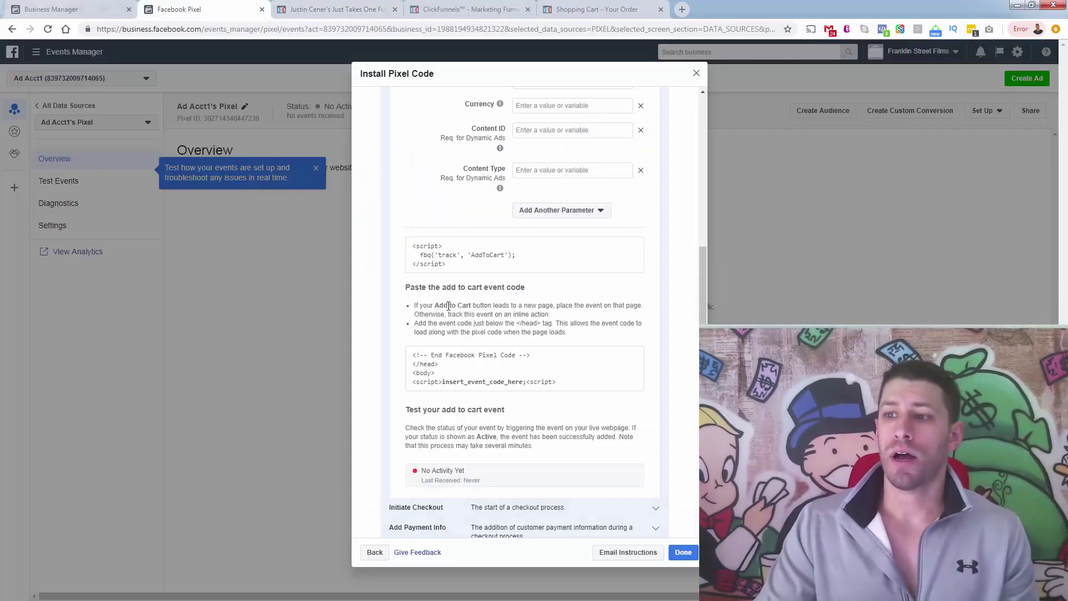
Collapse the Add to Cart event details in the Install Pixel Code dialog
scroll(447, 252, "up", 5)
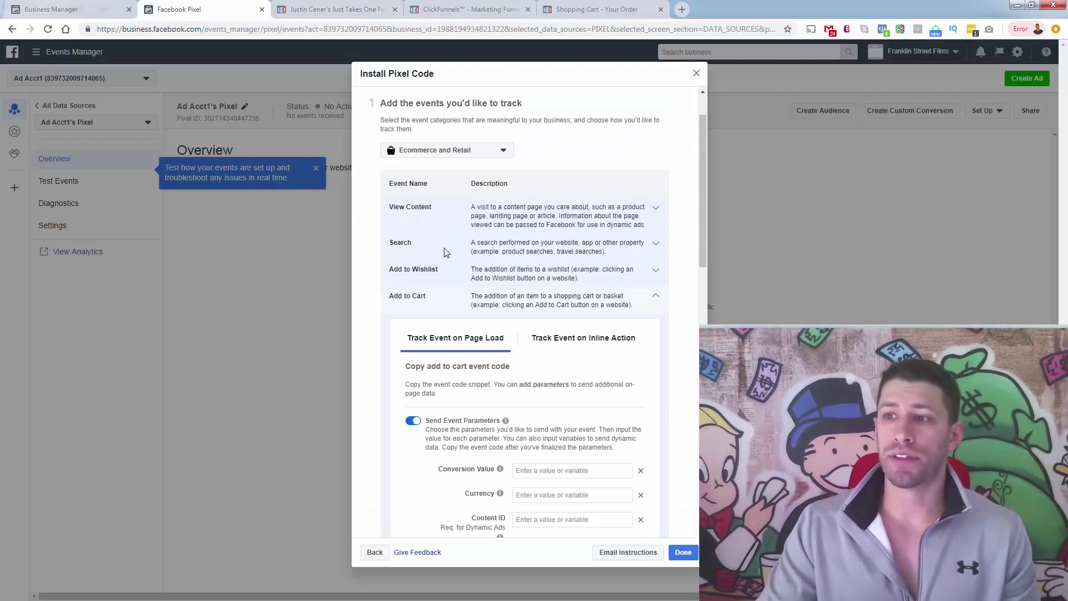
left_click(656, 297)
scroll(427, 216, "down", 2)
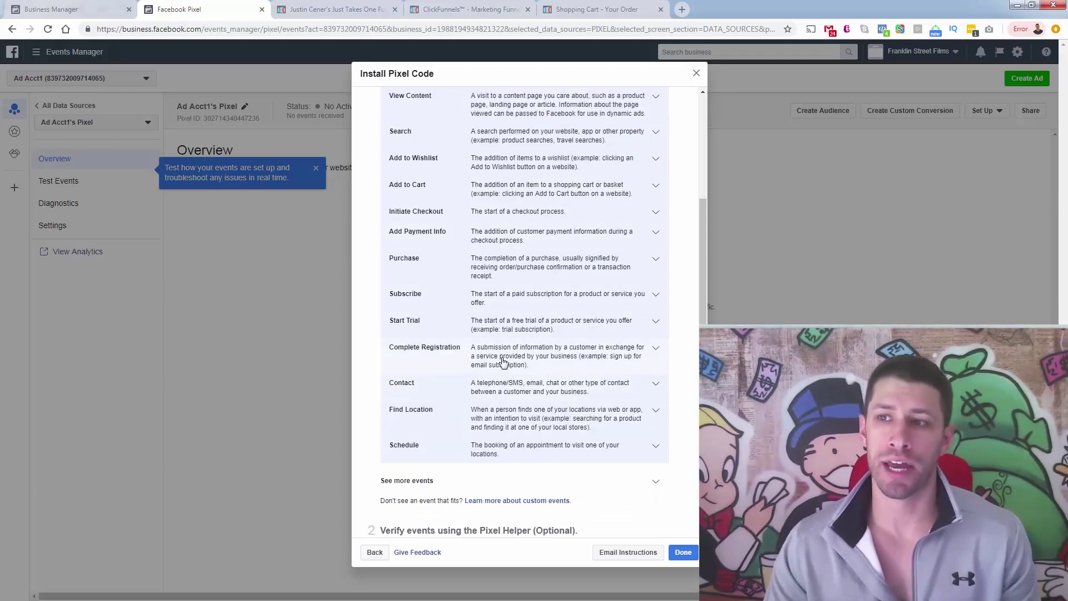
scroll(502, 362, "up", 2)
scroll(495, 291, "down", 2)
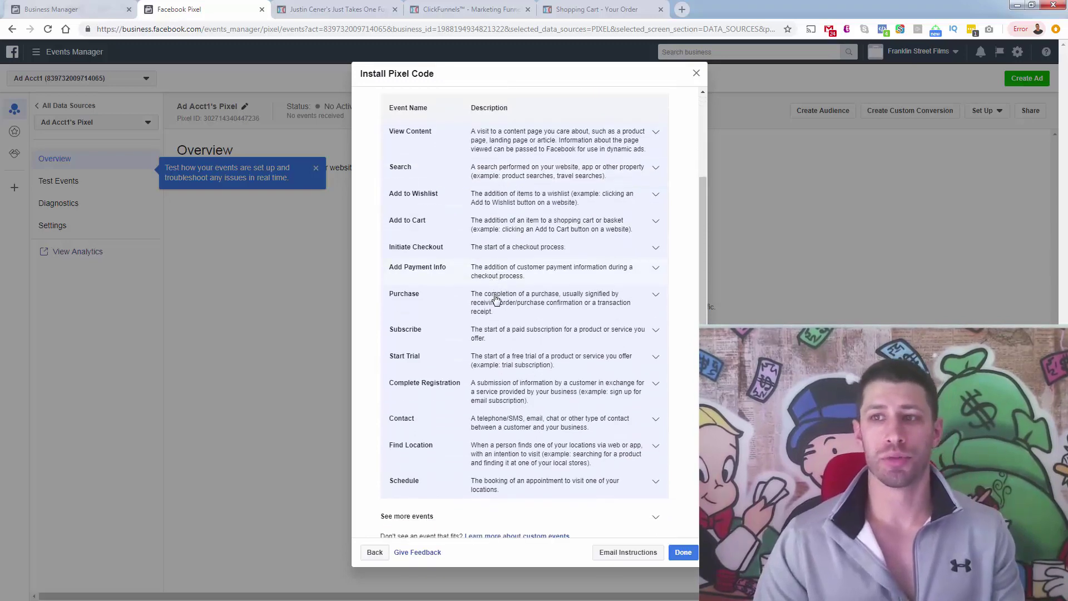
scroll(496, 298, "down", 2)
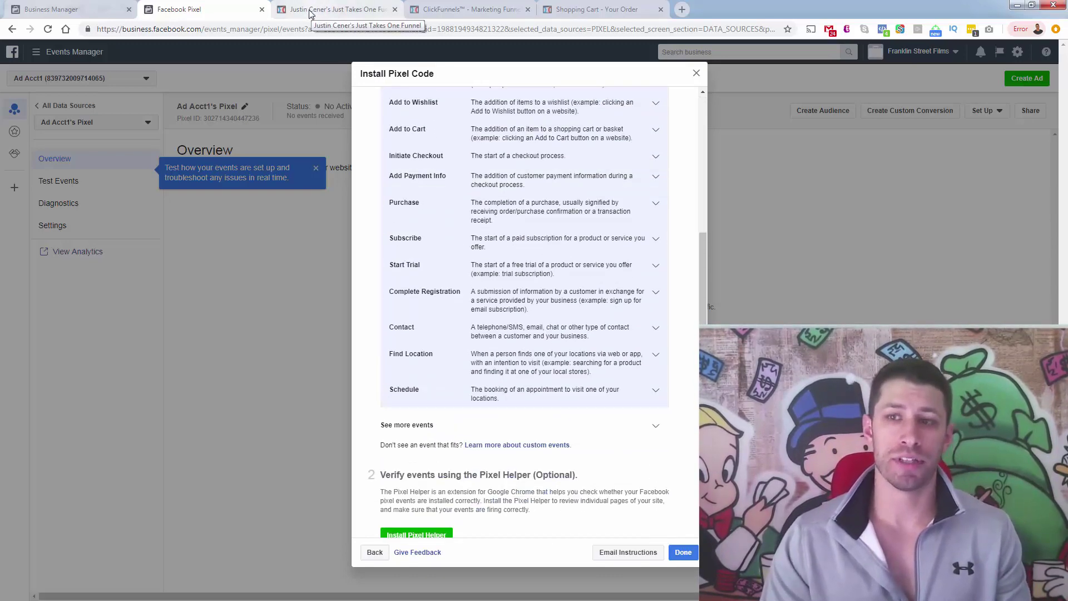
scroll(446, 210, "up", 1)
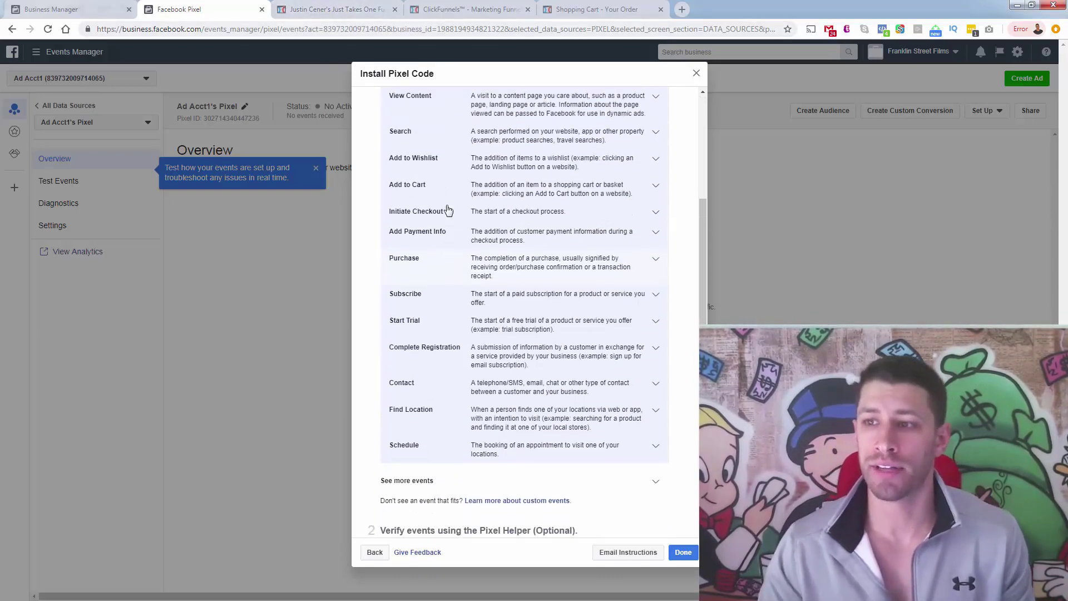
scroll(445, 211, "down", 1)
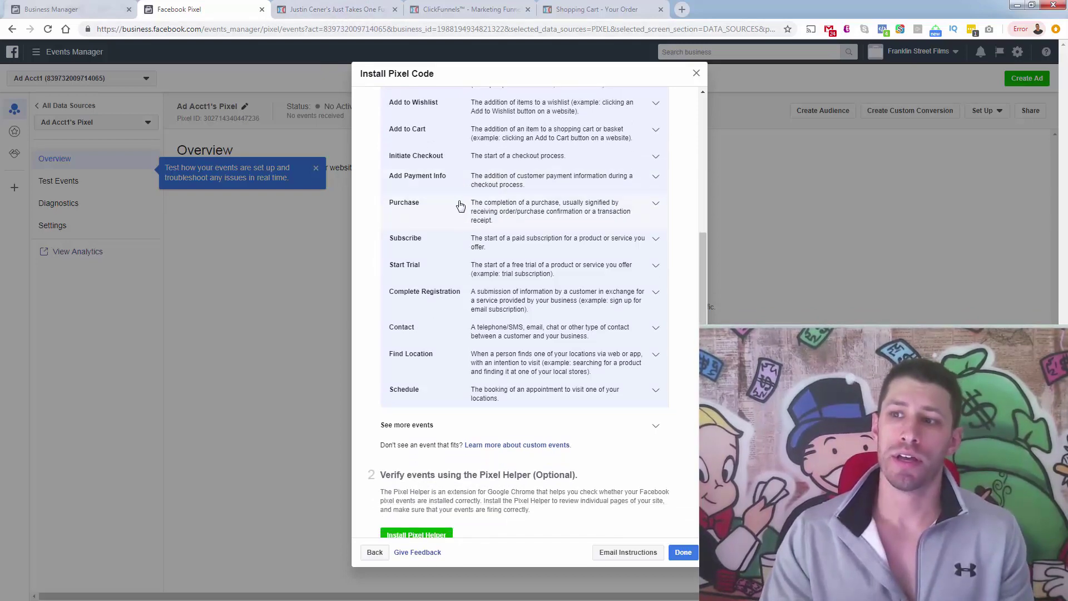
Expand the Purchase event and copy its plain code snippet
left_click(468, 216)
scroll(469, 216, "down", 1)
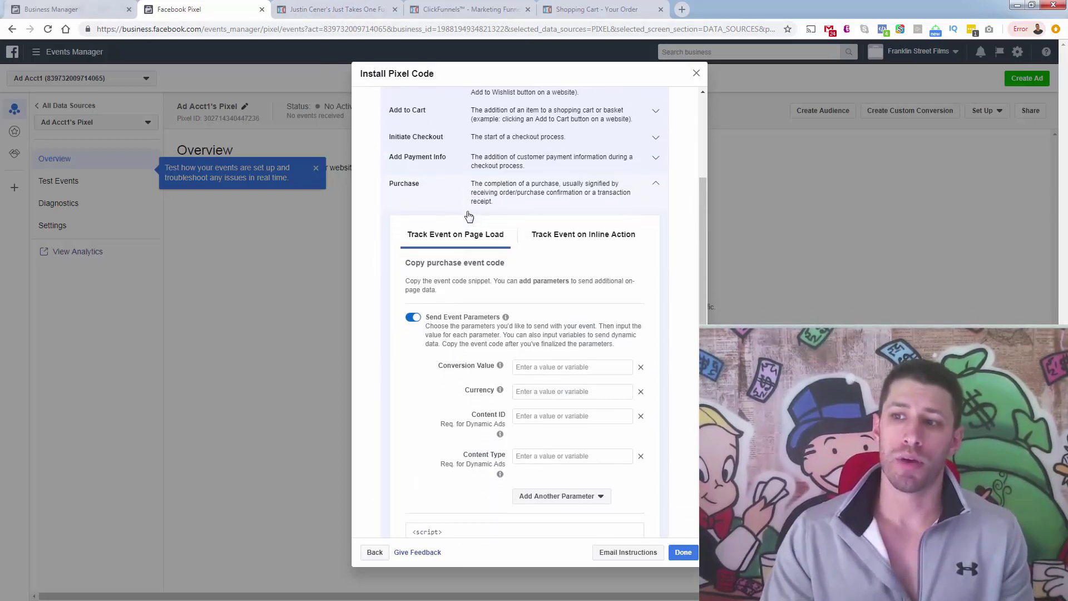
scroll(469, 216, "down", 2)
left_click(445, 409)
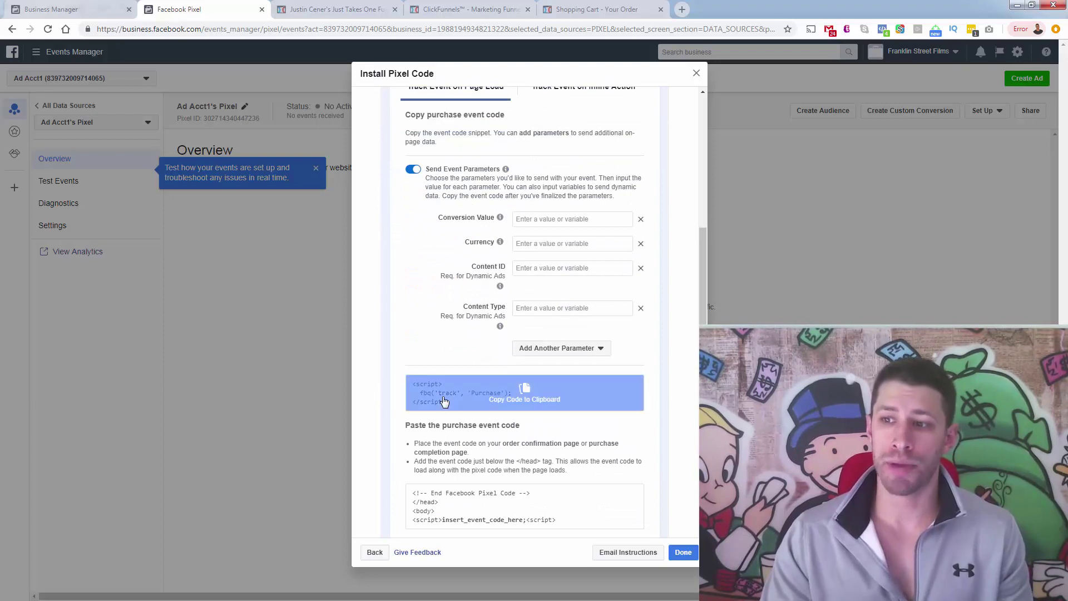
left_click(446, 412)
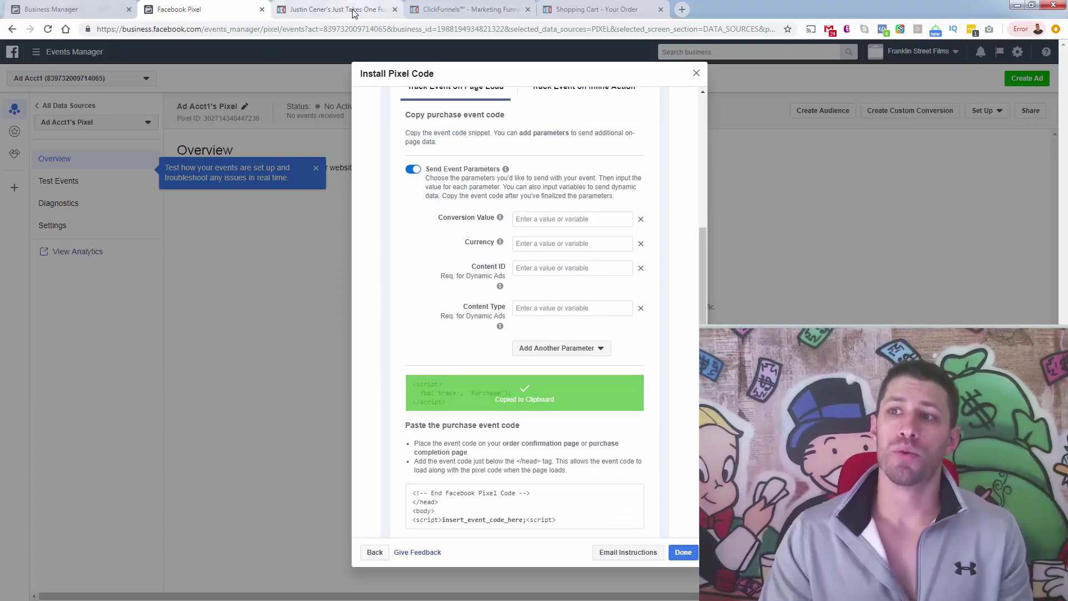
left_click(345, 10)
left_click(470, 9)
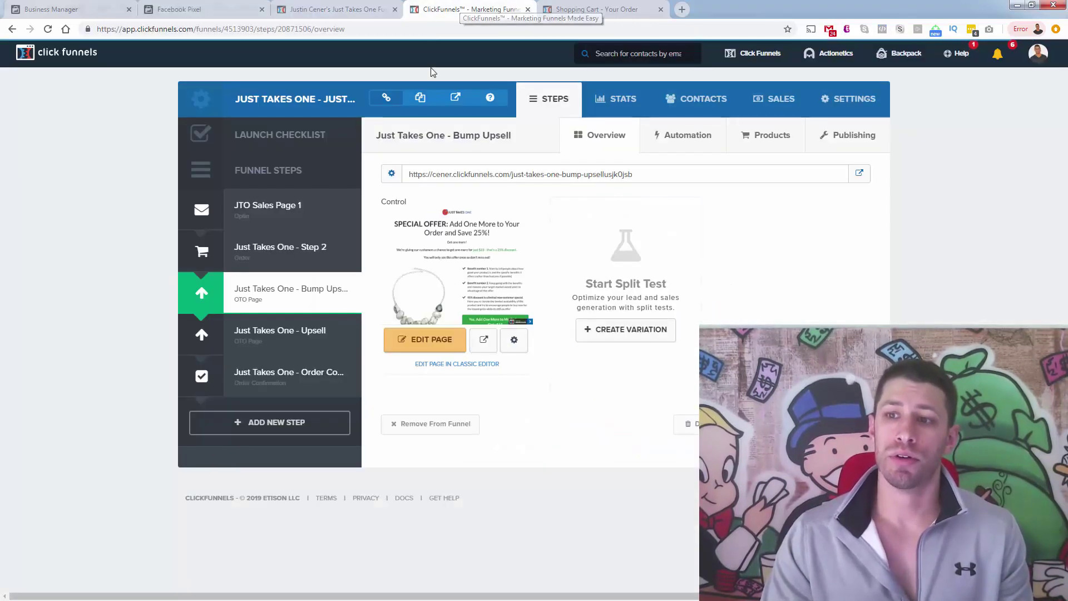
Preview the Order Confirmation step's page in a new tab, then open it in the page editor
left_click(277, 378)
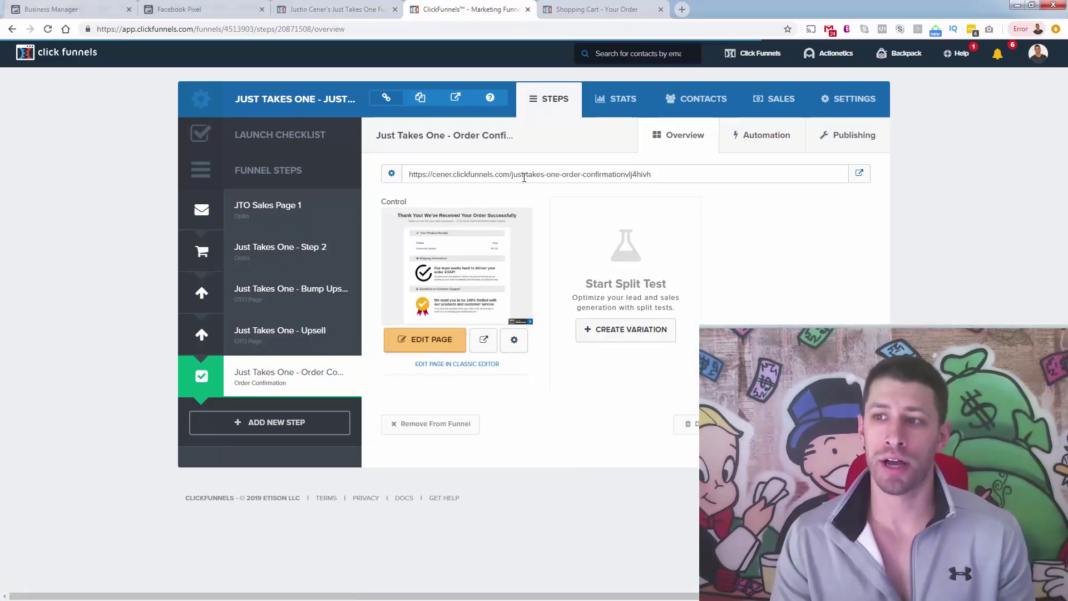
left_click(859, 178)
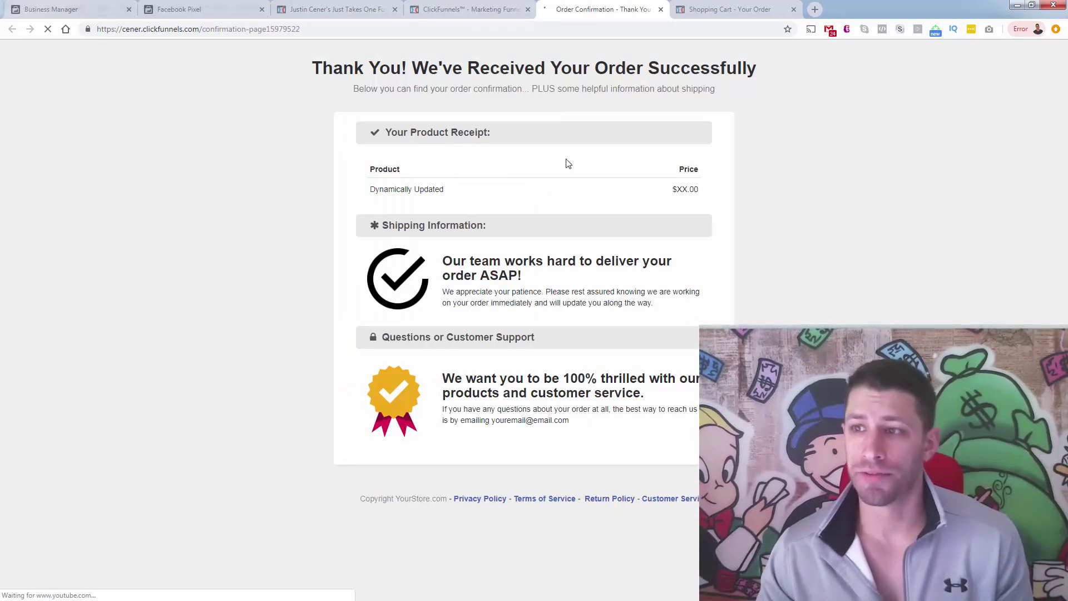
left_click(453, 16)
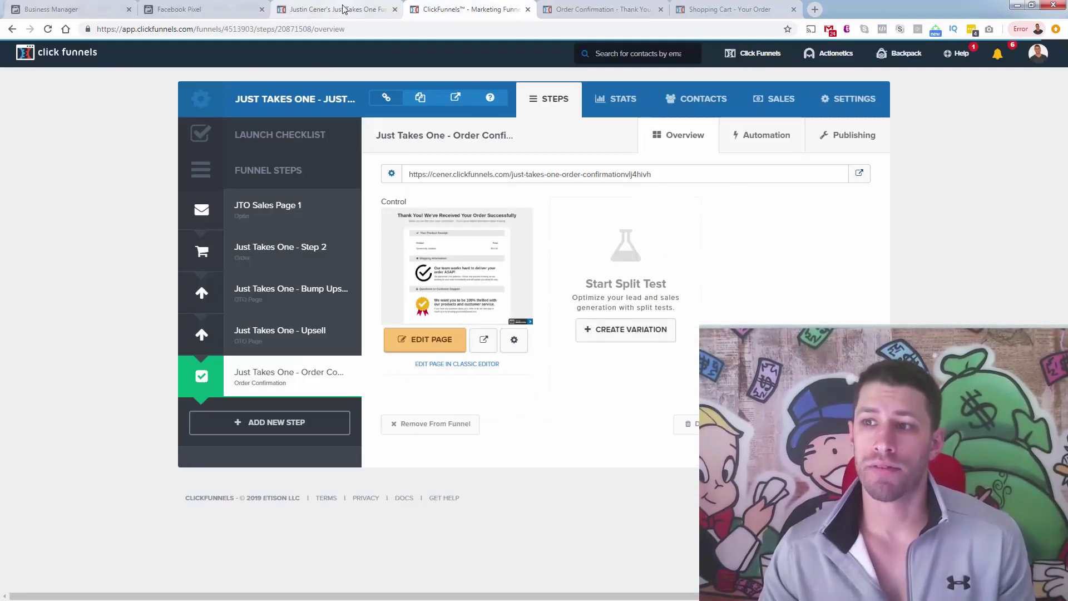
left_click(420, 346)
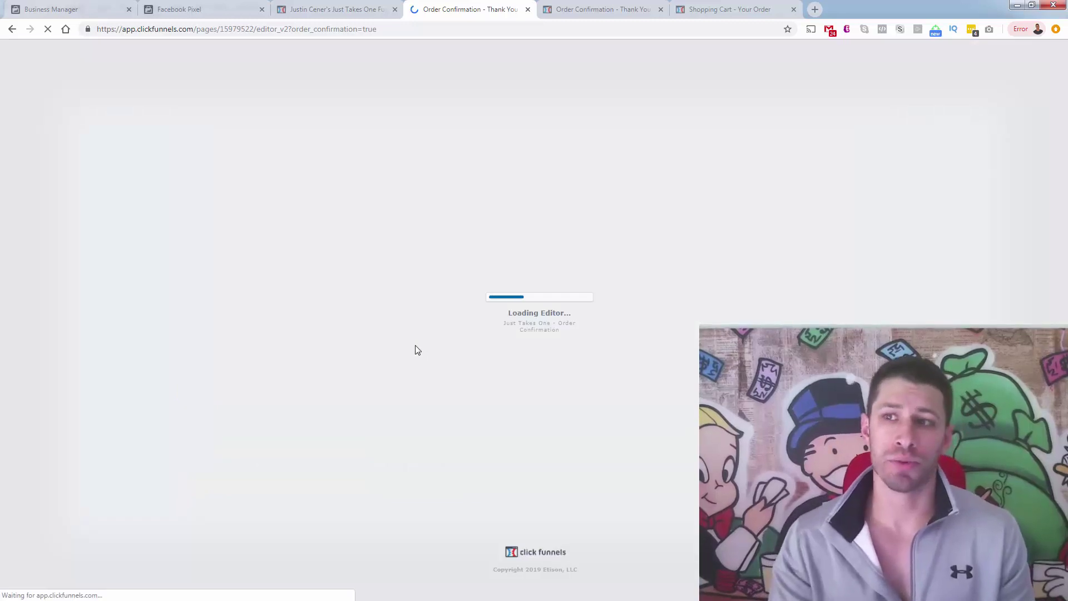
Paste the Purchase snippet below the comment line in the page's Header Code
mouse_move(183, 56)
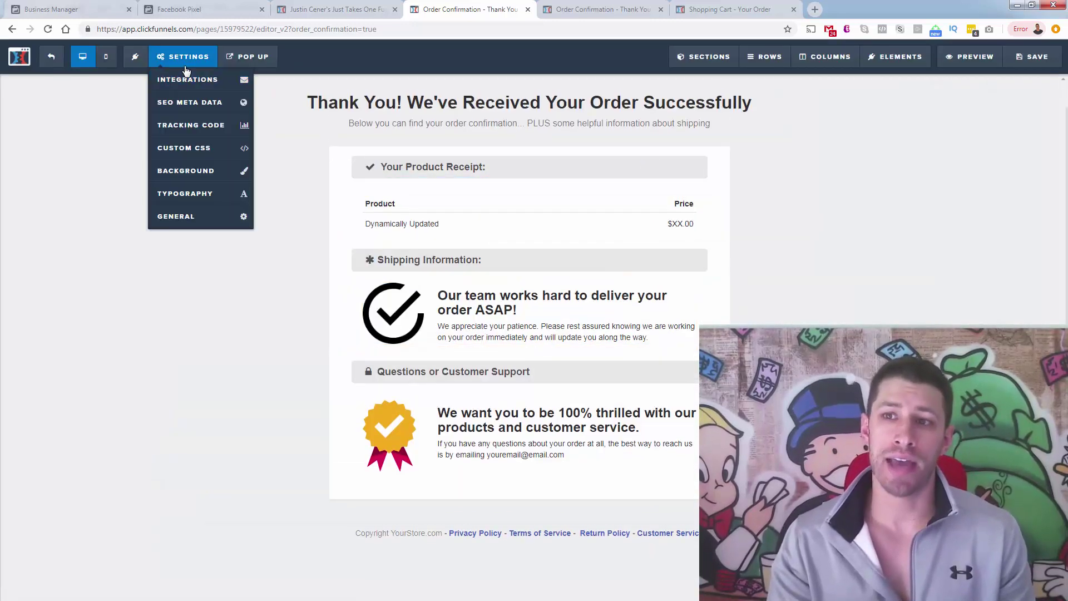
left_click(201, 124)
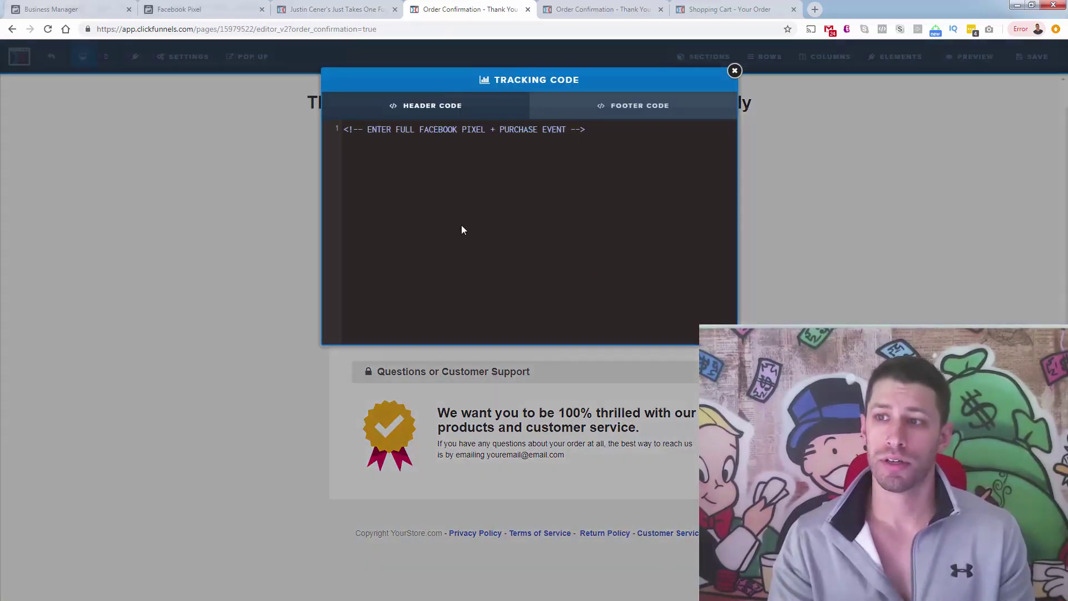
left_click(665, 214)
key("ctrl+v")
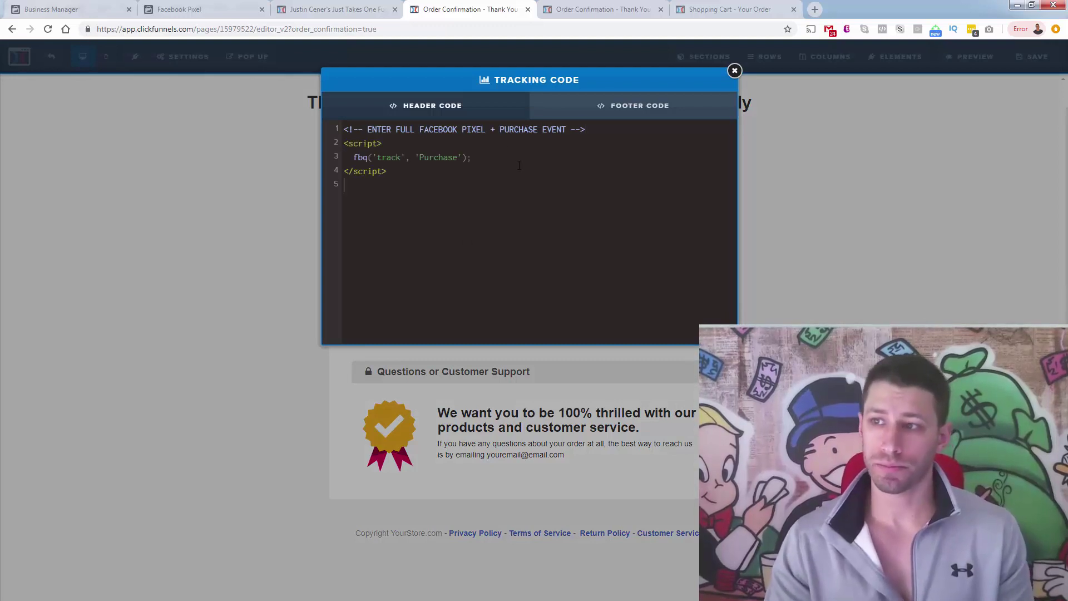
Edit the comment to read ENTER FACEBOOK PIXEL PURCHASE EVENT by removing 'FULL' and '+'
double_click(401, 129)
key("BackSpace")
key("BackSpace")
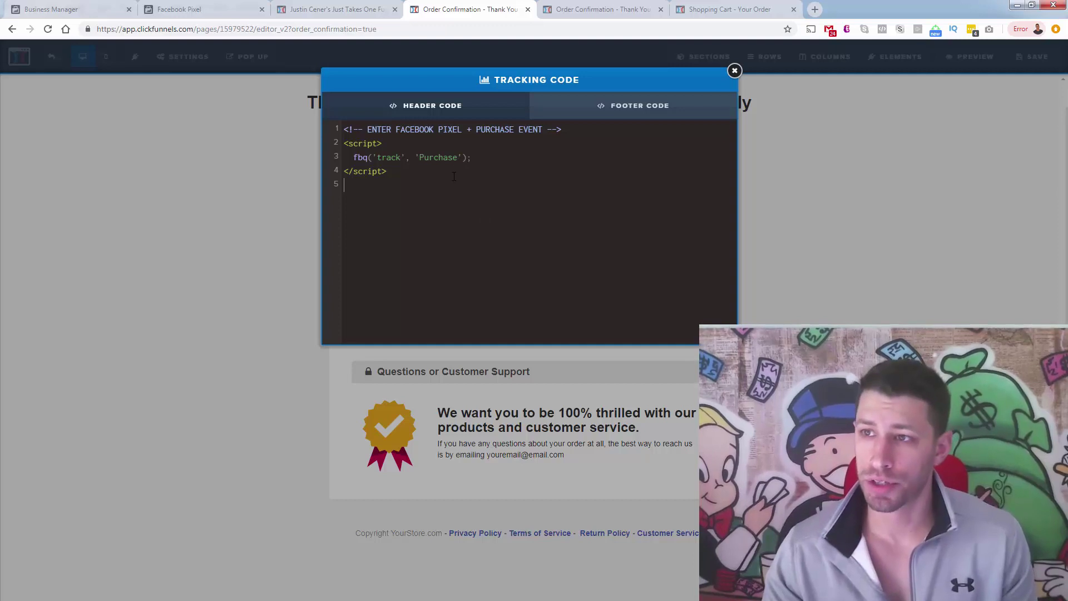
left_click(476, 129)
key("BackSpace")
key("BackSpace")
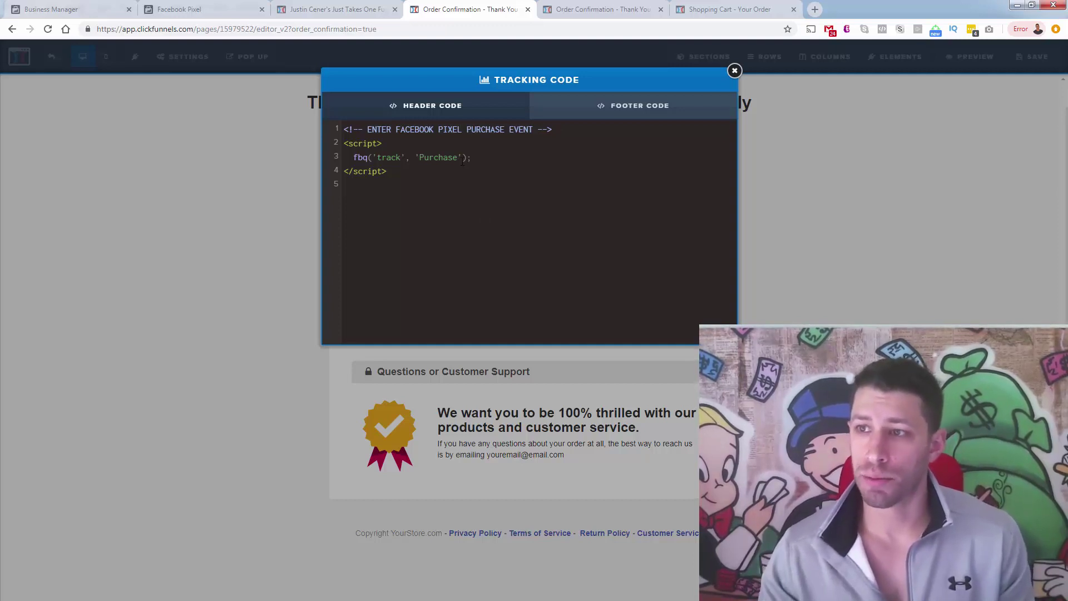
Check the product's $24.99 price on the order form and sales pages
left_click(719, 17)
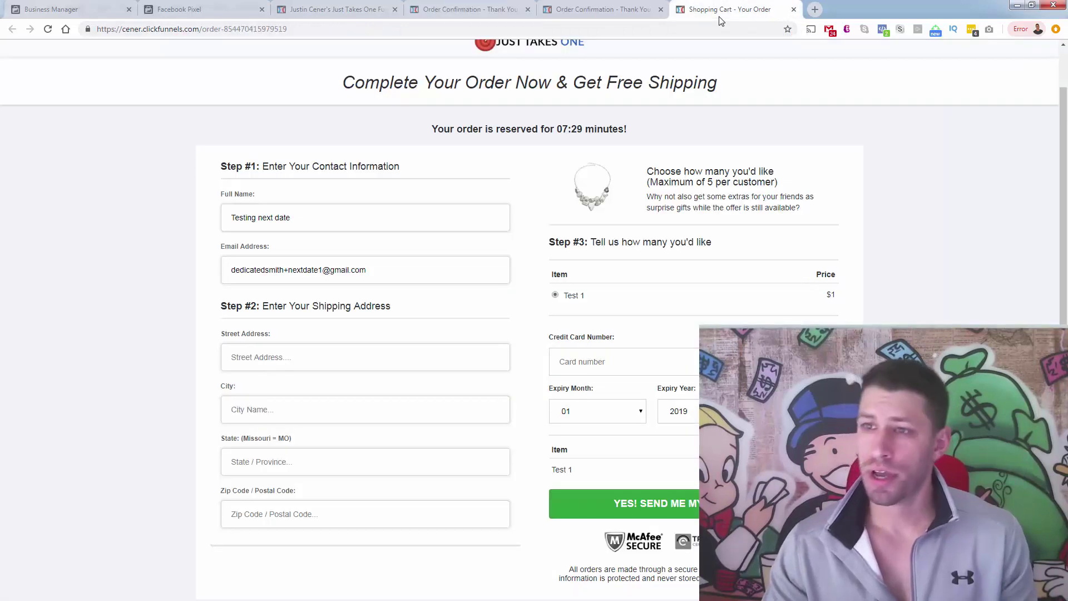
left_click(365, 6)
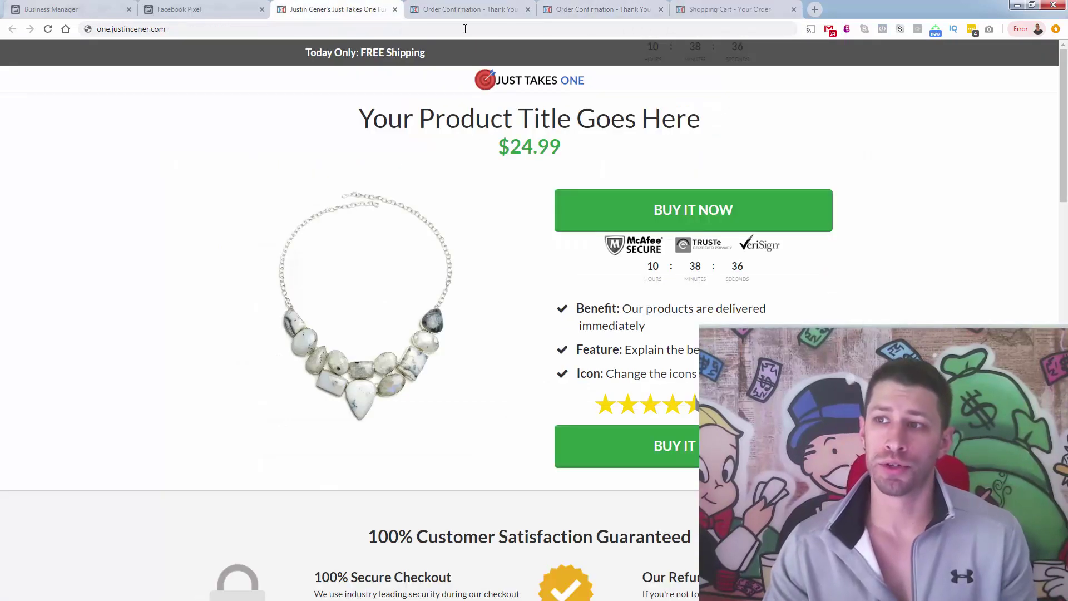
left_click(185, 11)
Set the Purchase event's conversion value to 24.99 and currency to USD, and copy the snippet
left_click(562, 225)
type("24.99")
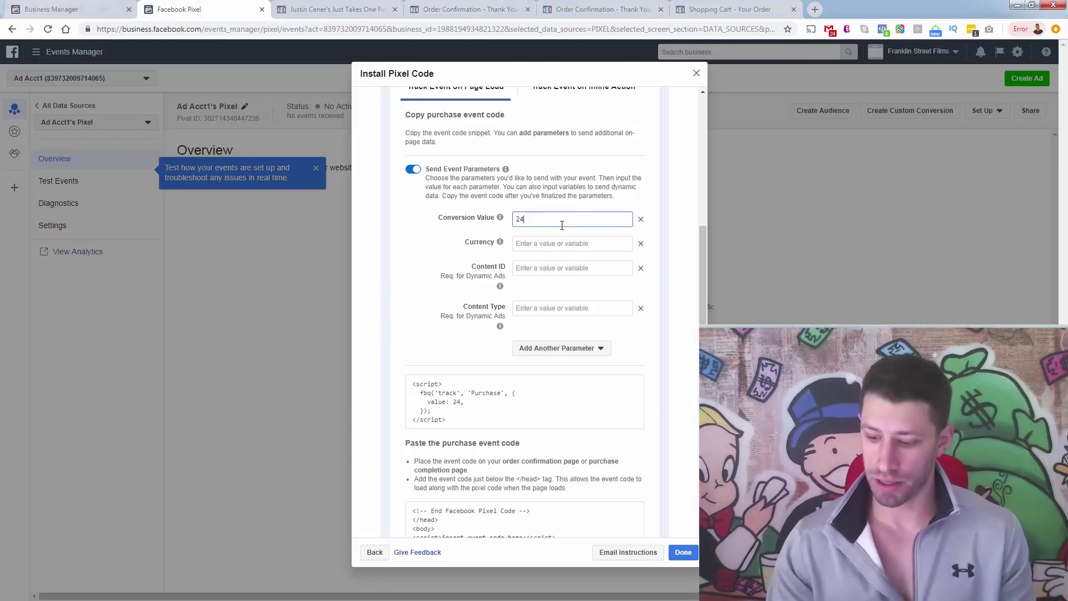
left_click(584, 244)
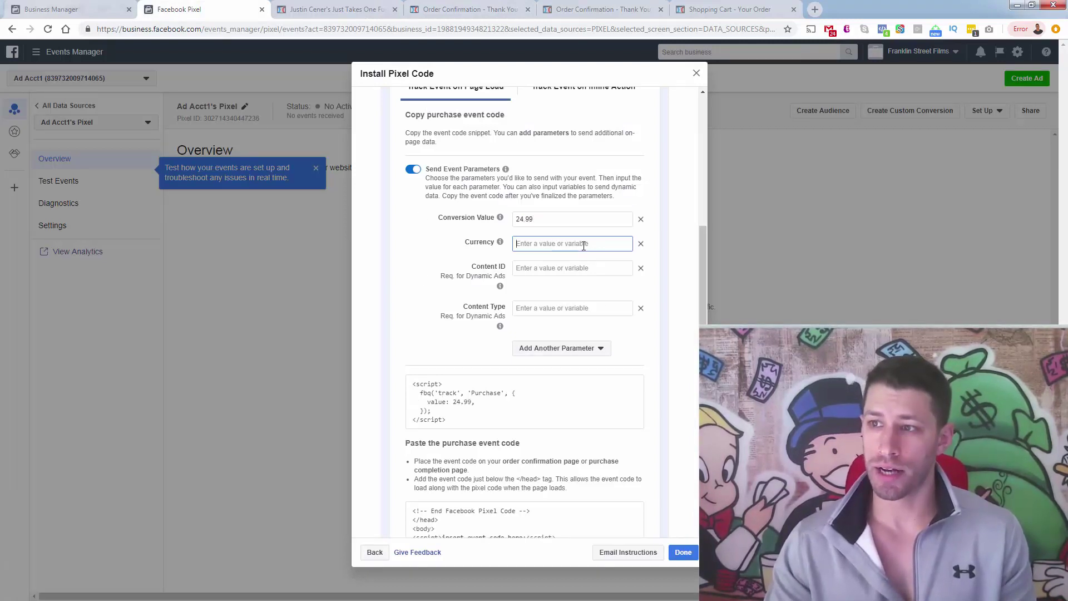
type("USD")
left_click(485, 432)
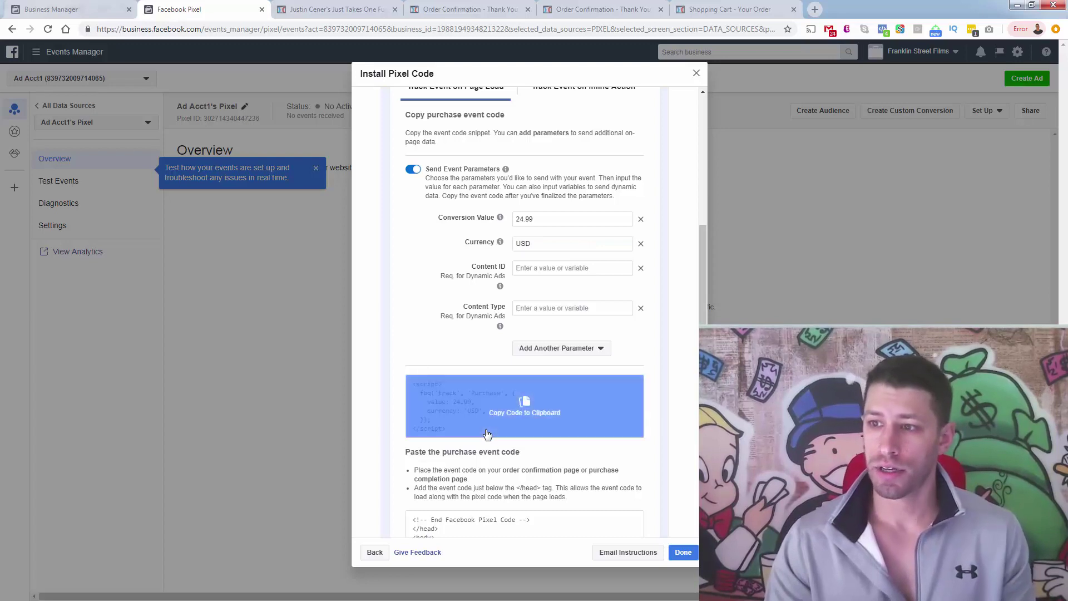
left_click(608, 15)
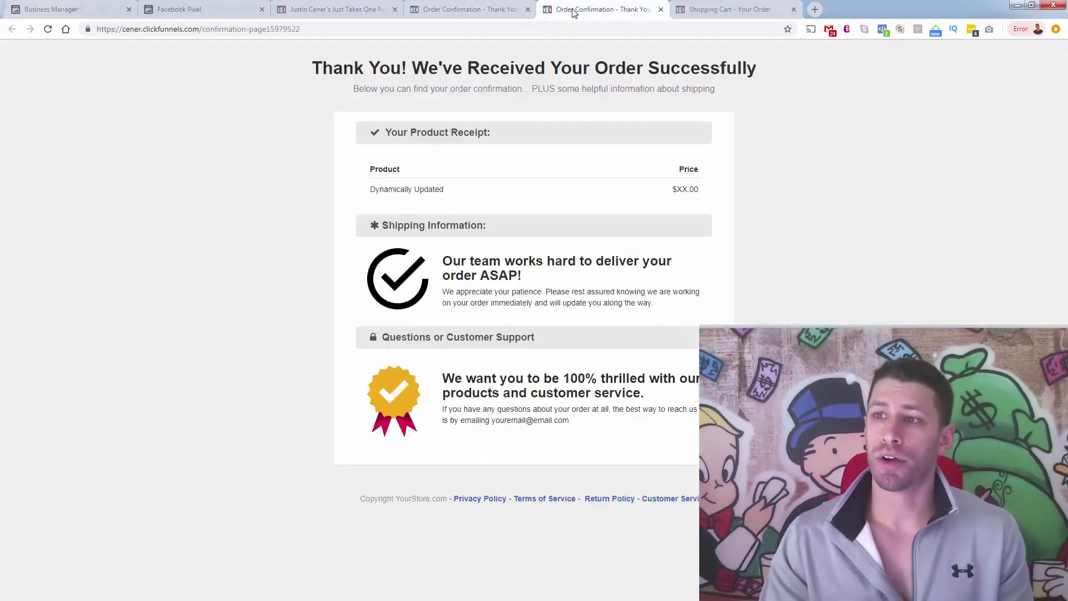
Replace the old Purchase script lines in Header Code with the 24.99 USD snippet and close the window
left_click(470, 9)
left_click_drag(474, 171, 338, 144)
key("ctrl+v")
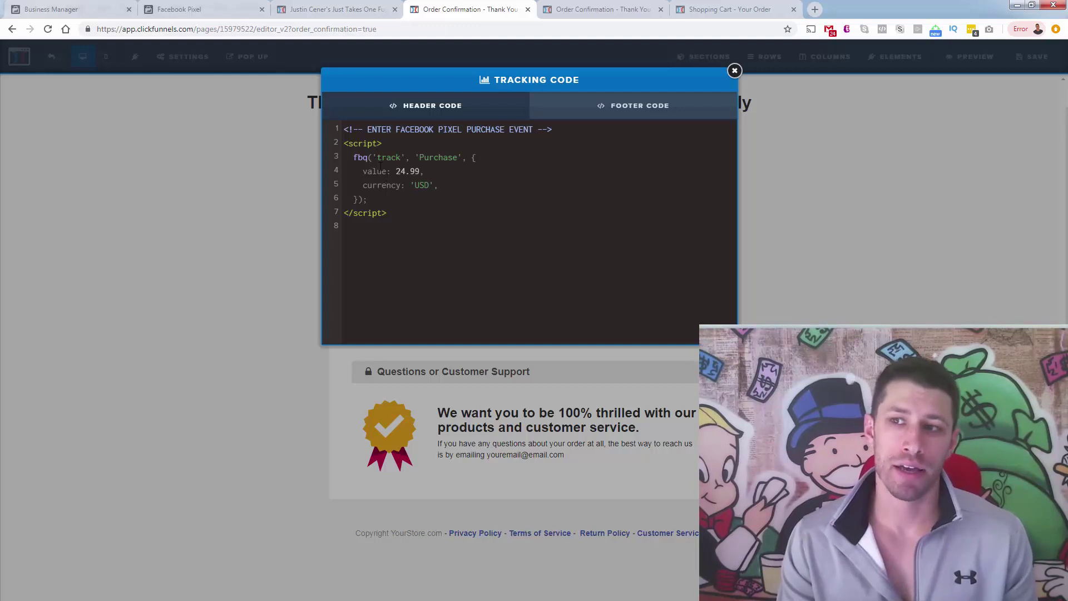
left_click_drag(363, 170, 427, 173)
left_click(428, 173)
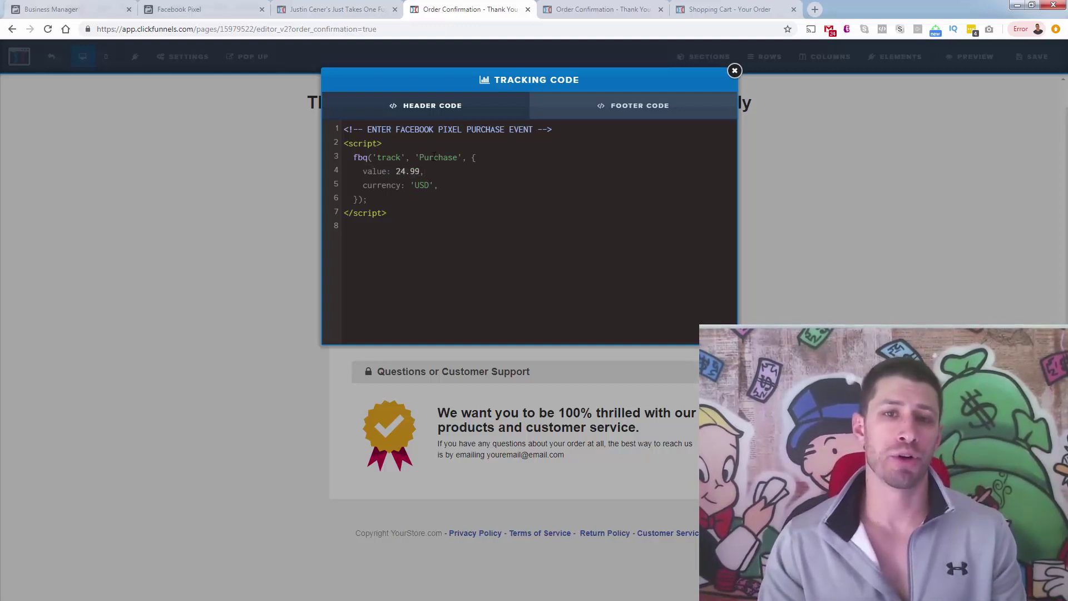
left_click(734, 71)
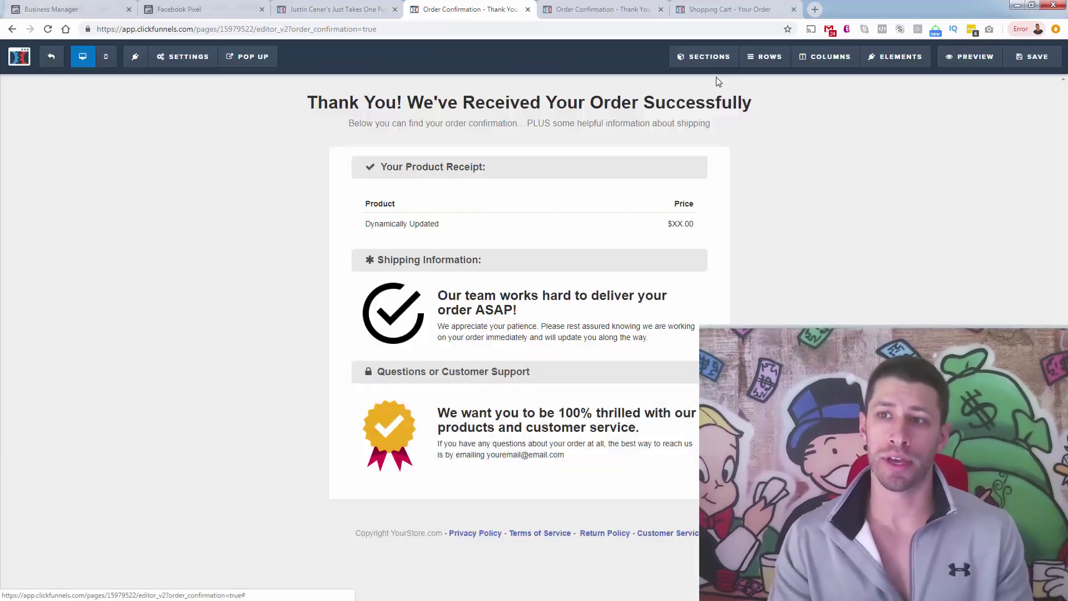
Save the Order Confirmation page, then view the live $24.99 product page
left_click(1021, 64)
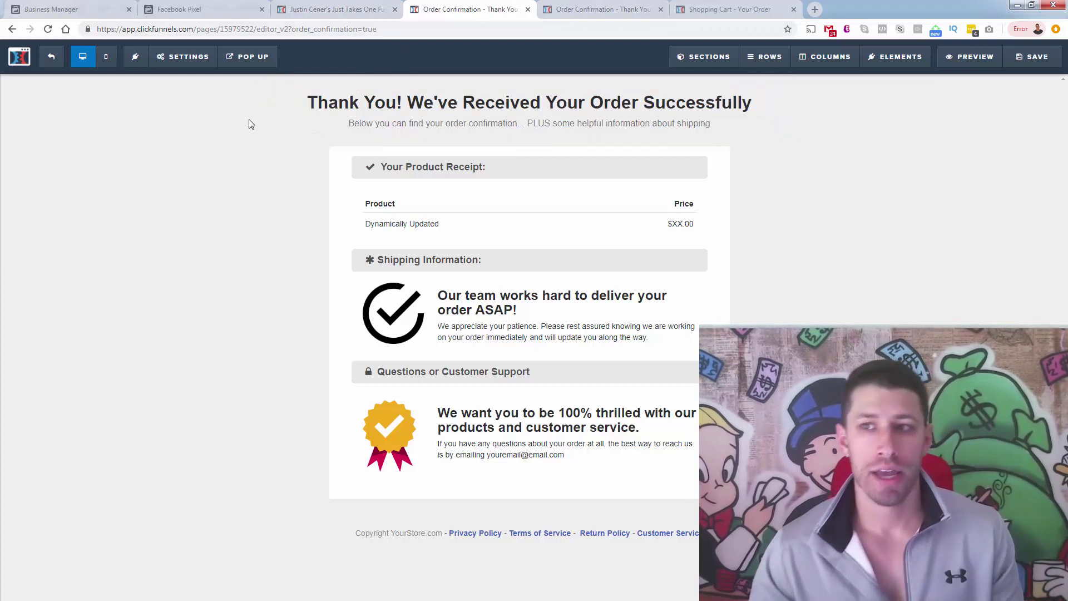
left_click(304, 7)
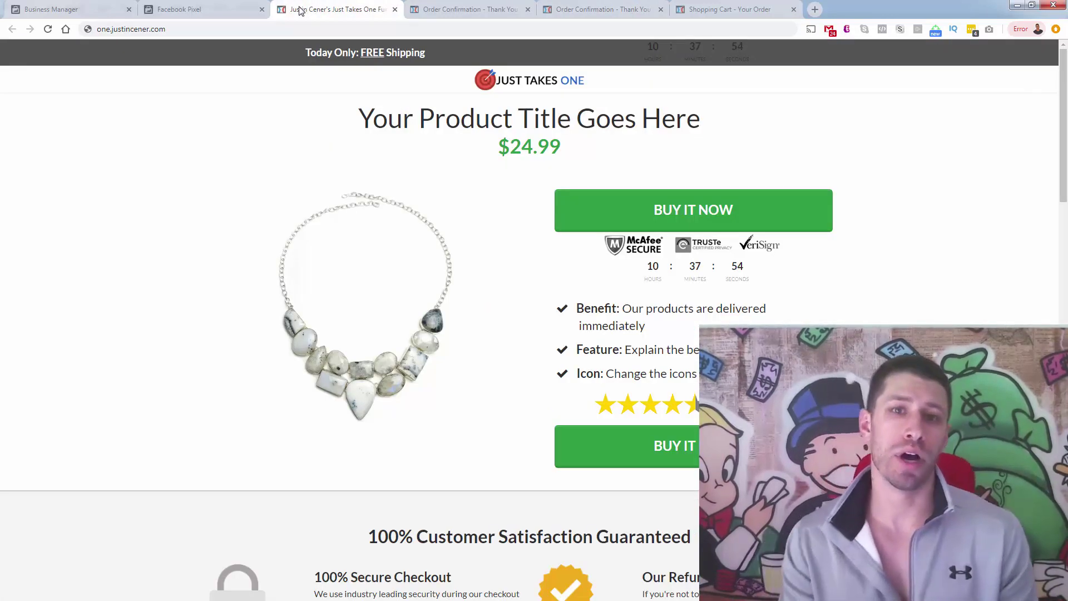